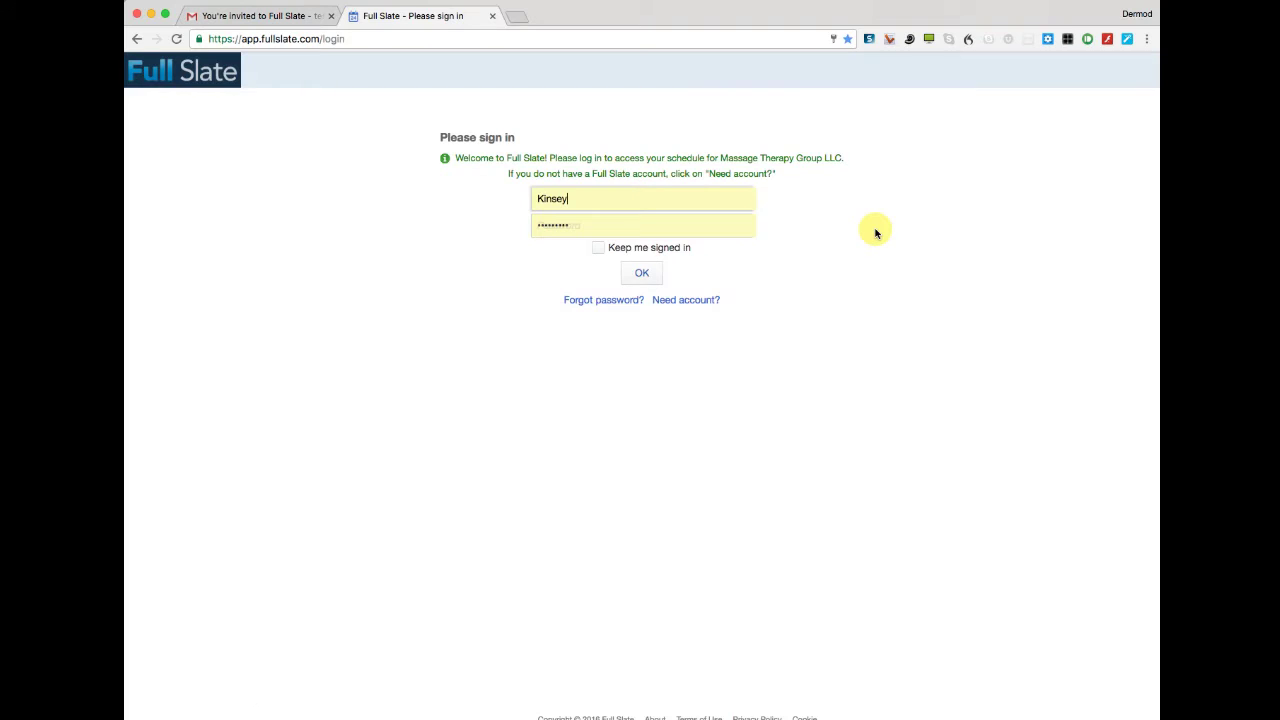
Register a new staff account by autofilling the Register form with saved details and submitting it.
{"action": "left_click", "coordinate": [686, 301]}
{"action": "left_click", "coordinate": [651, 190]}
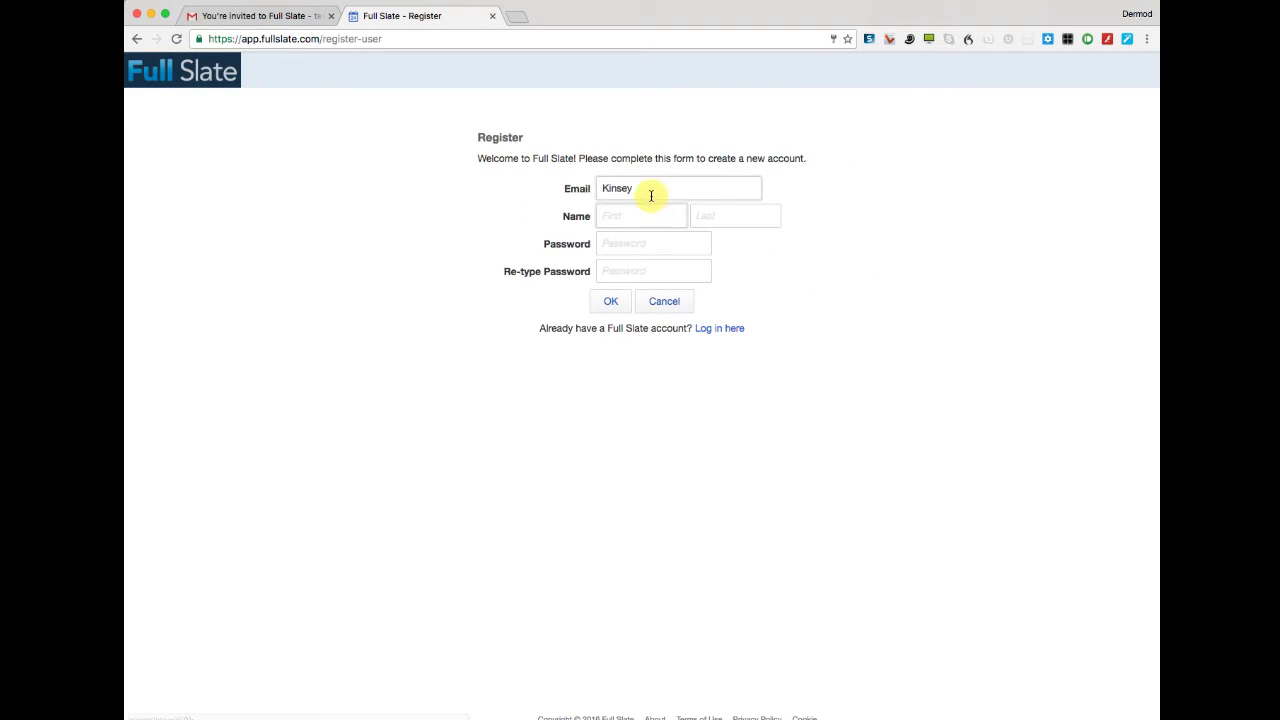
{"action": "left_click", "coordinate": [795, 202]}
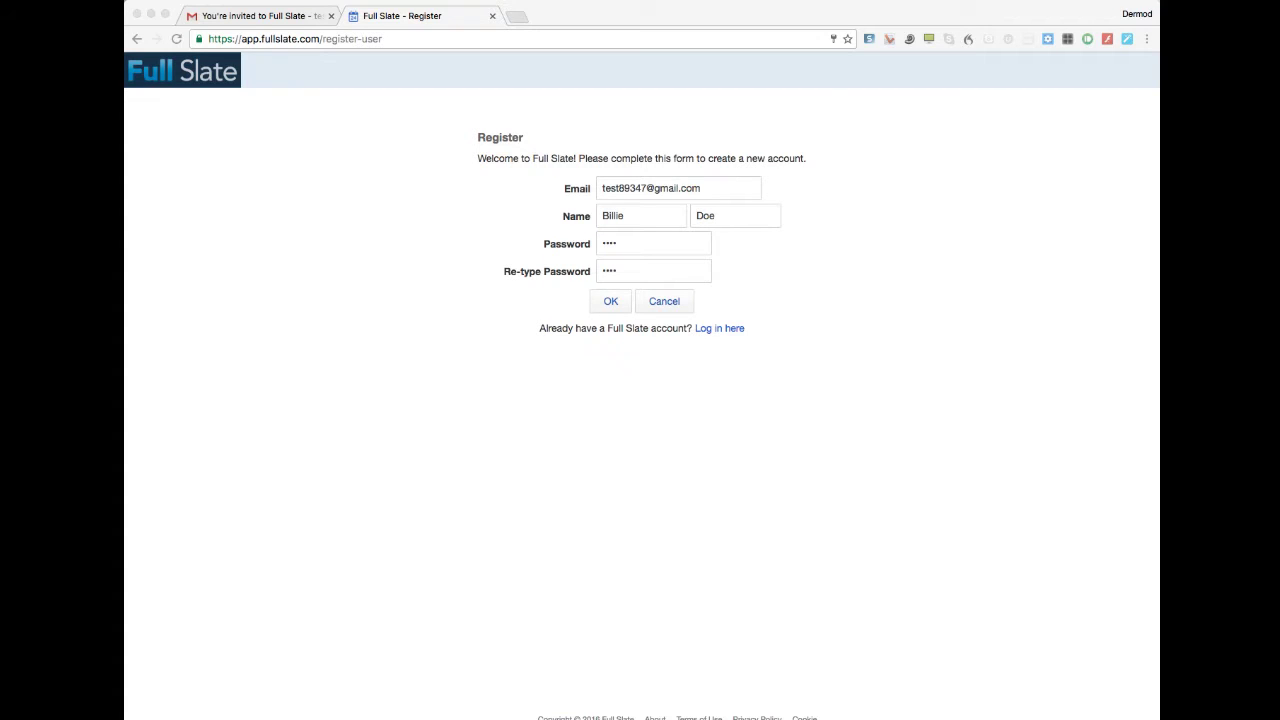
{"action": "left_click", "coordinate": [610, 301]}
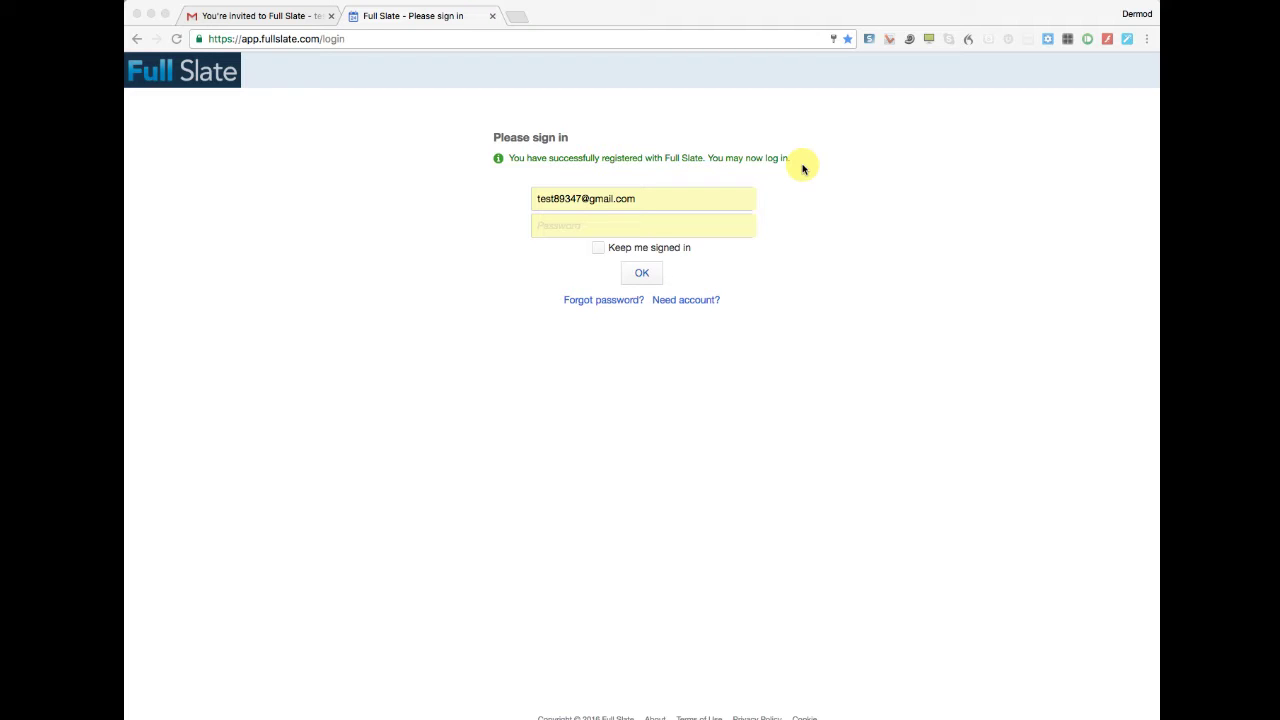
Sign in with the new account's password and go to the Clients page.
{"action": "left_click", "coordinate": [612, 221]}
{"action": "type", "text": "test"}
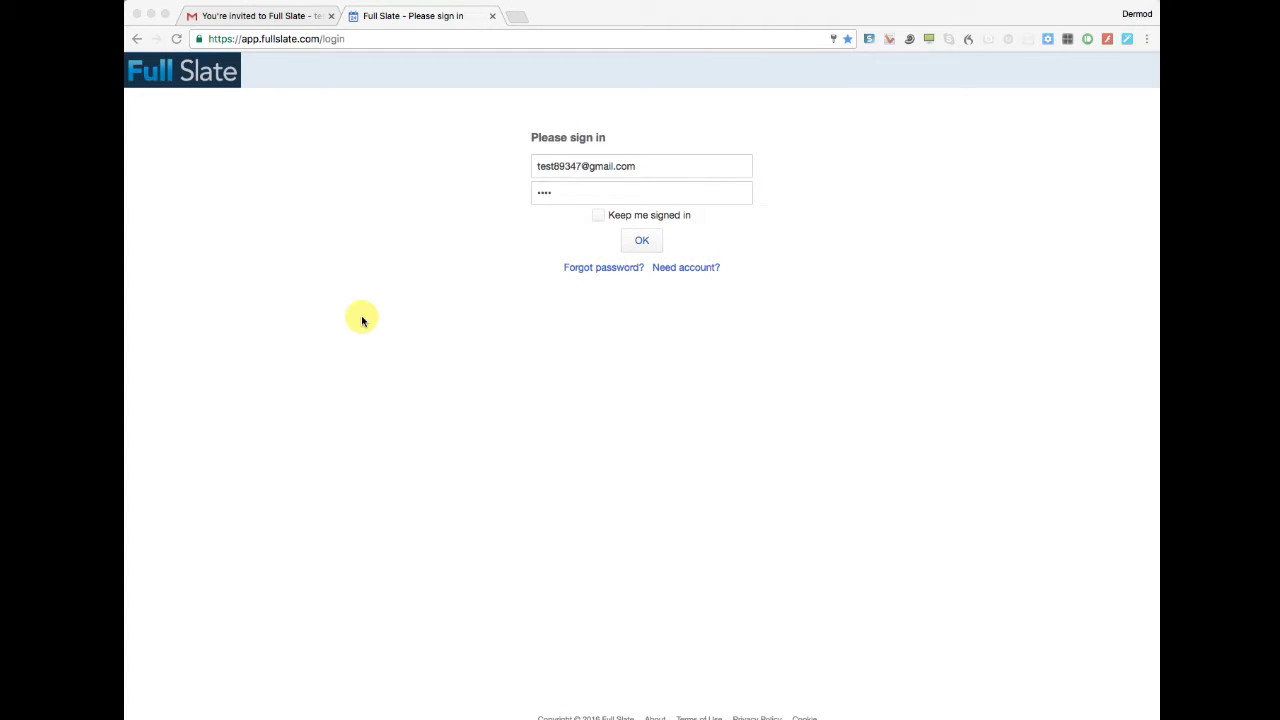
{"action": "left_click", "coordinate": [640, 243]}
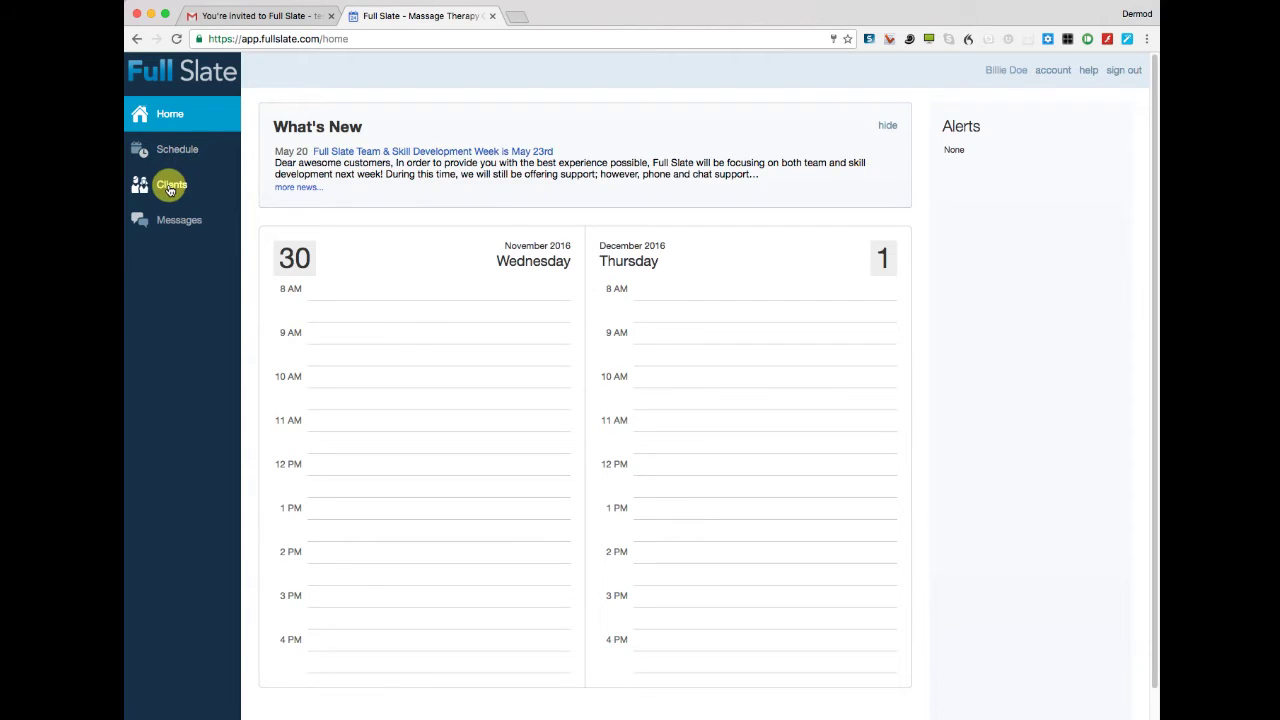
{"action": "left_click", "coordinate": [170, 188]}
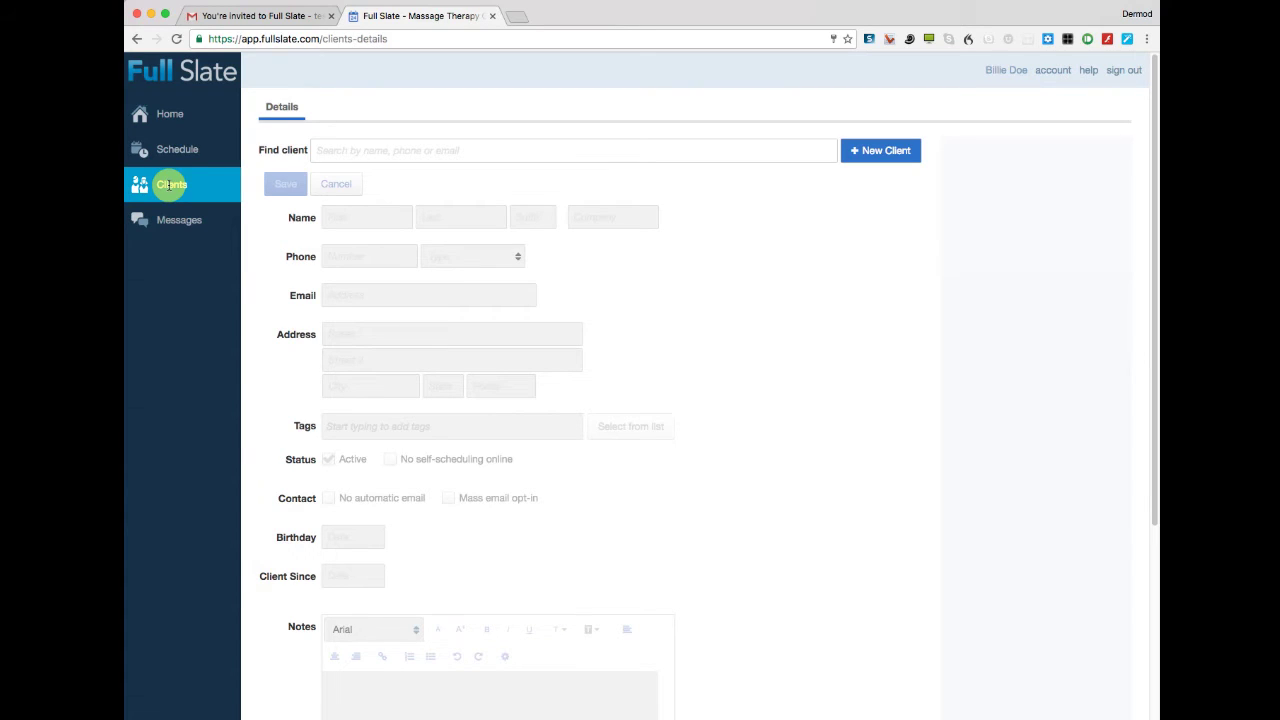
{"action": "left_click", "coordinate": [335, 151]}
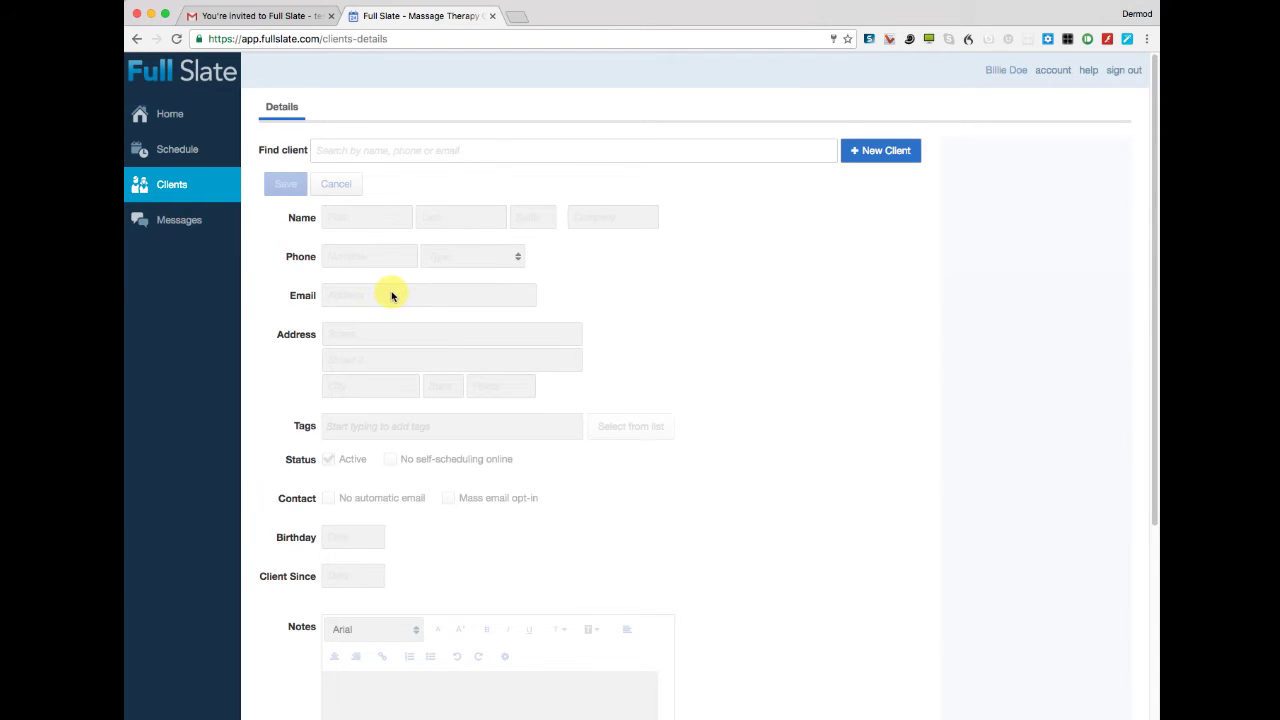
{"action": "scroll", "coordinate": [638, 385], "scroll_direction": "down", "scroll_amount": 1}
{"action": "scroll", "coordinate": [635, 385], "scroll_direction": "down", "scroll_amount": 5}
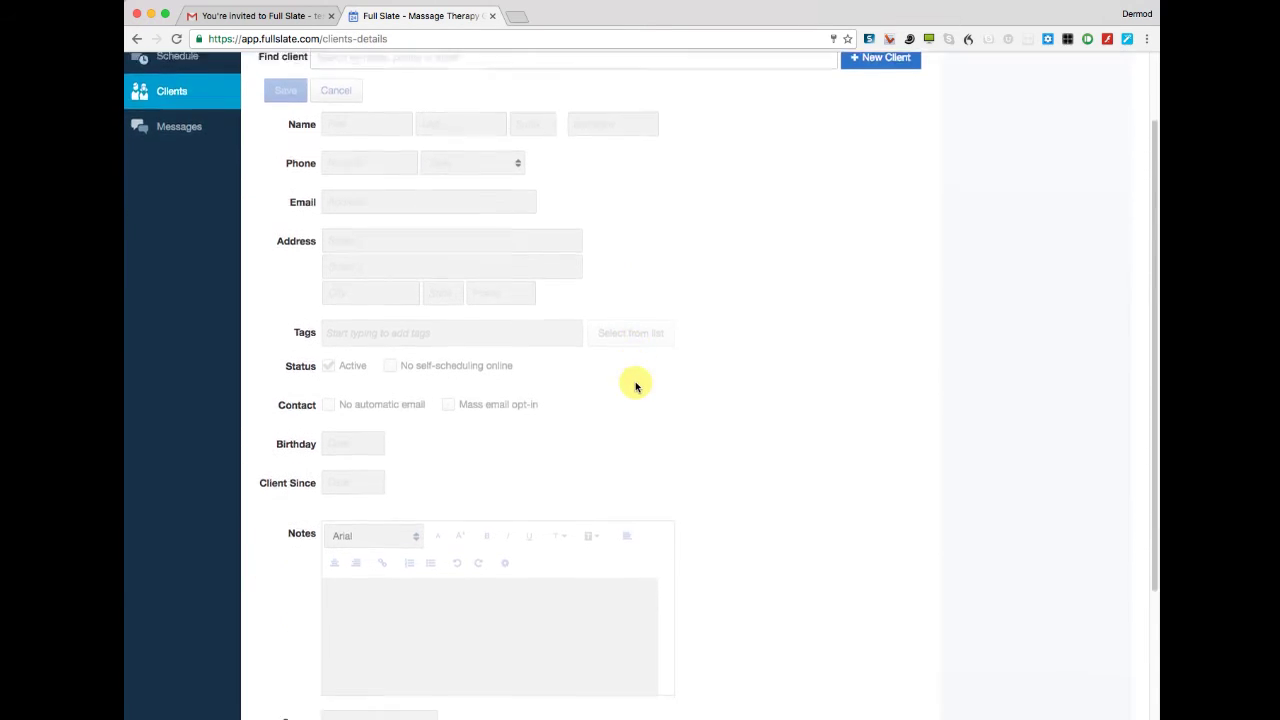
{"action": "scroll", "coordinate": [640, 372], "scroll_direction": "down", "scroll_amount": 3}
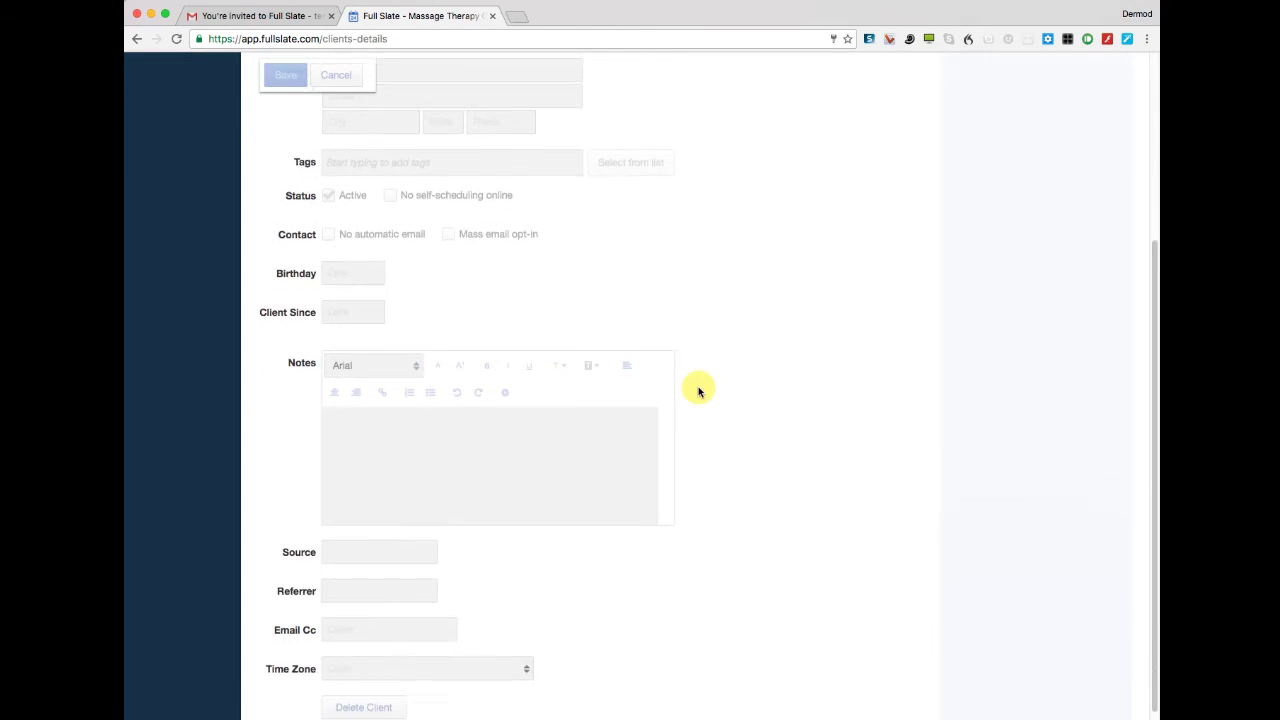
{"action": "scroll", "coordinate": [698, 390], "scroll_direction": "up", "scroll_amount": 9}
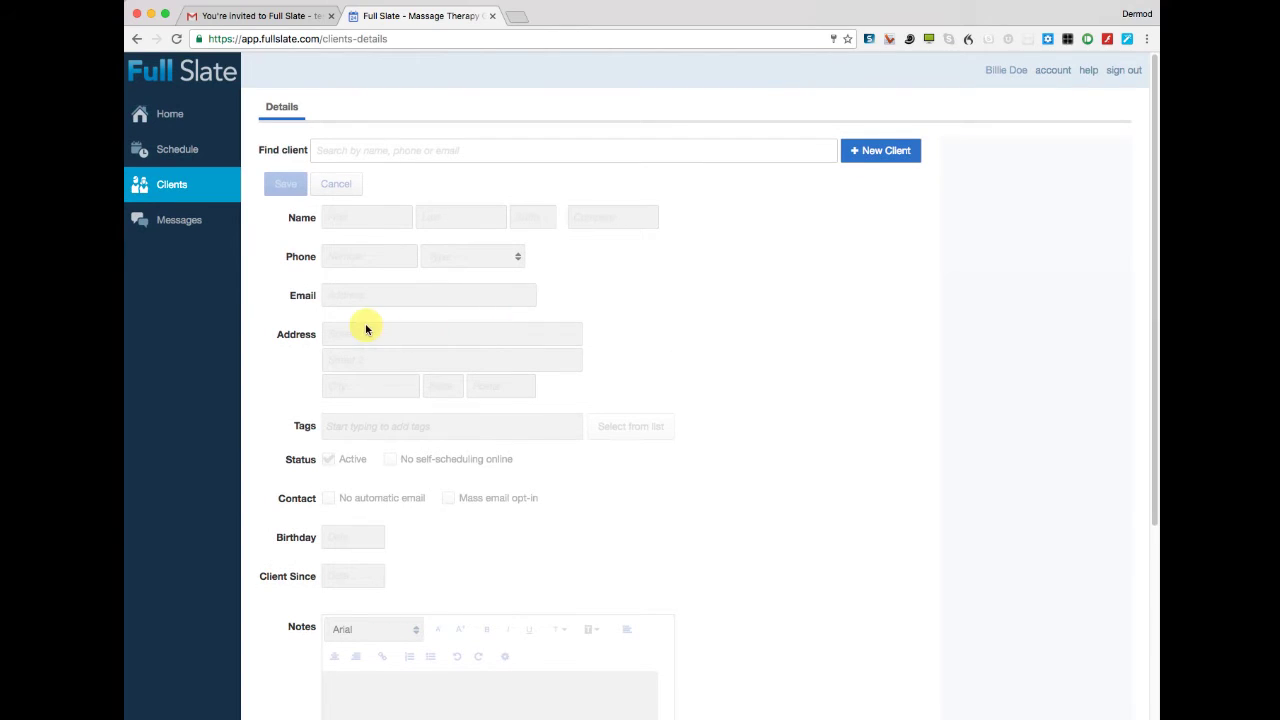
Read the cancellation message in the Messages history, then switch to the Schedule.
{"action": "left_click", "coordinate": [179, 219]}
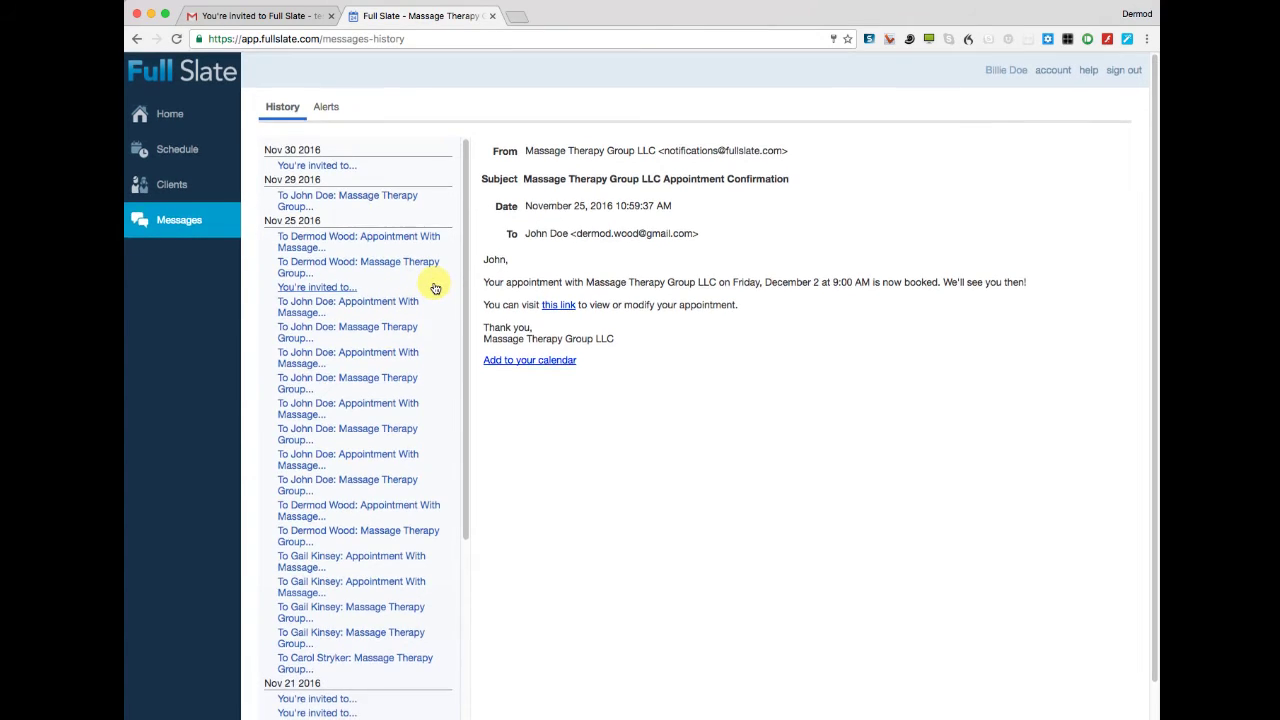
{"action": "scroll", "coordinate": [380, 345], "scroll_direction": "down", "scroll_amount": 3}
{"action": "left_click", "coordinate": [323, 404]}
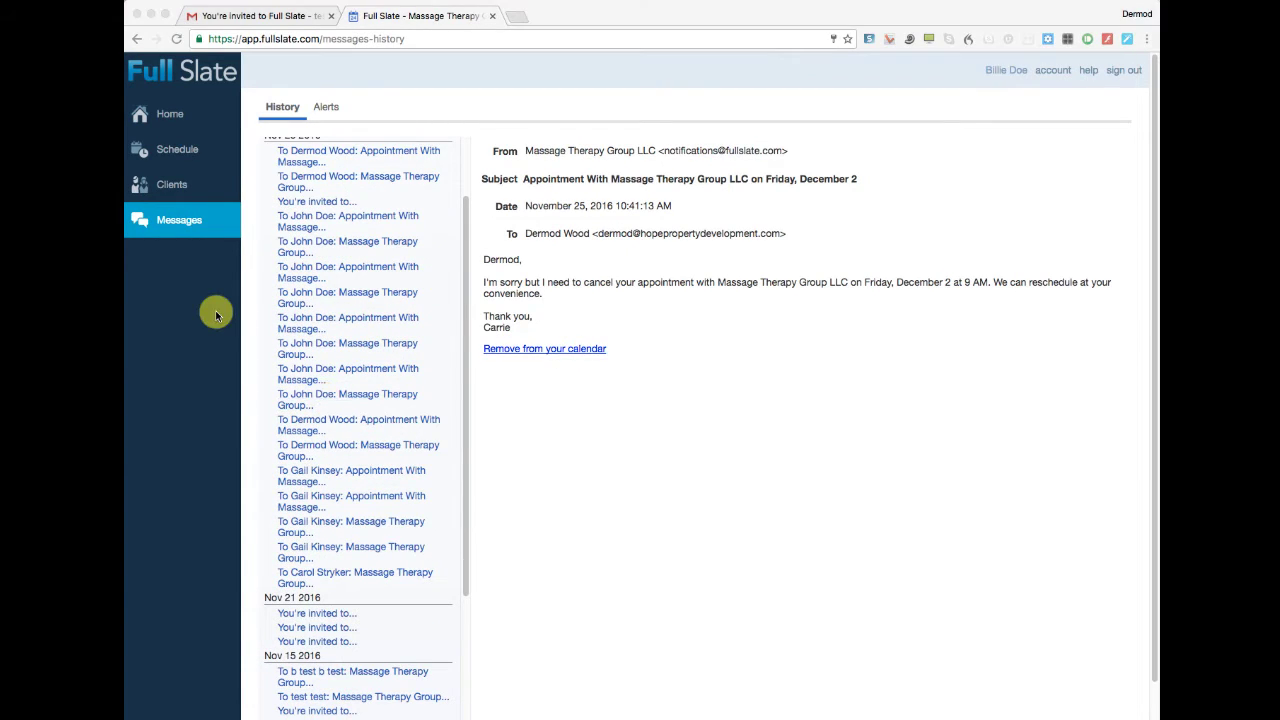
{"action": "left_click", "coordinate": [175, 152]}
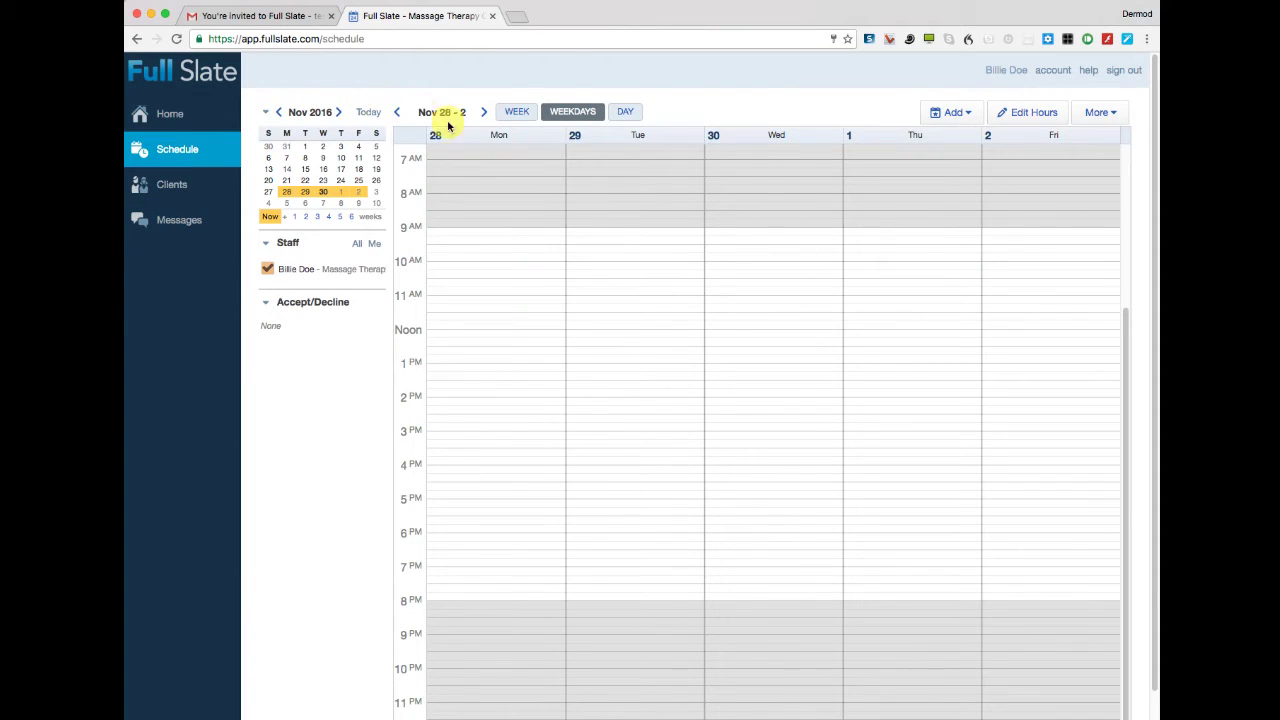
Show the full Sunday–Saturday week of Nov 27 – Dec 3 and enter Edit Hours.
{"action": "left_click", "coordinate": [518, 113]}
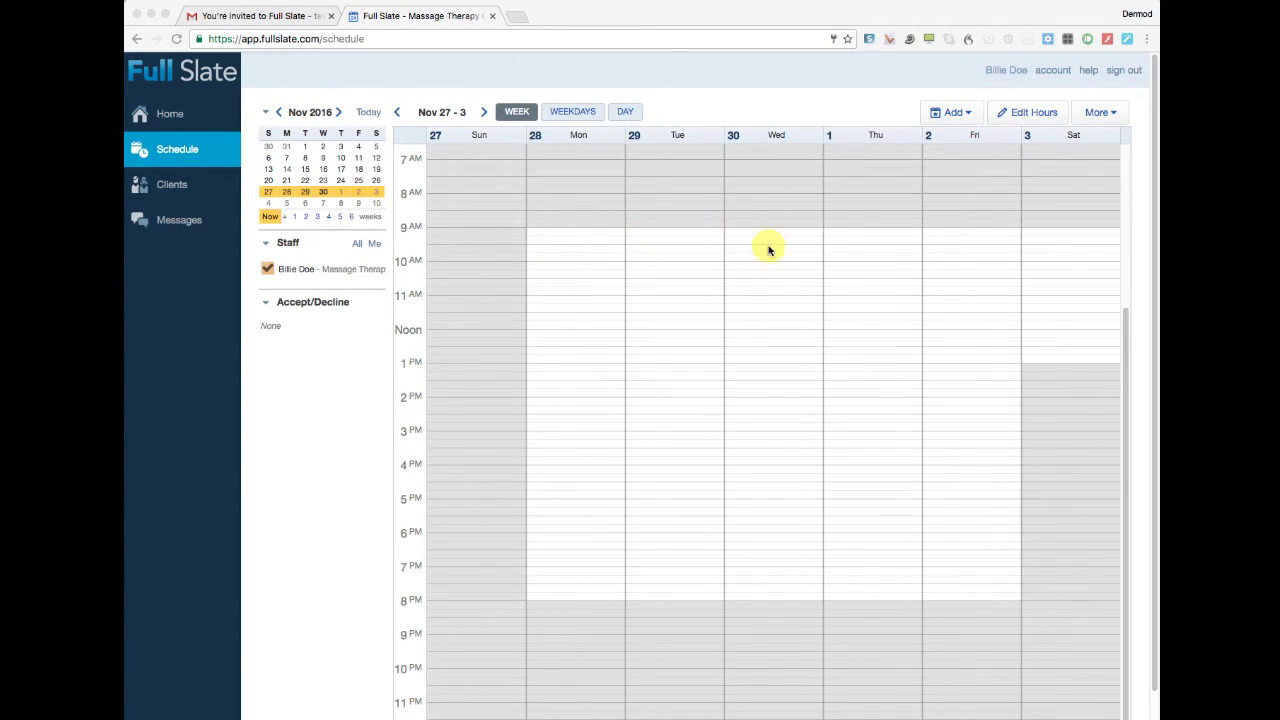
{"action": "left_click", "coordinate": [1022, 115]}
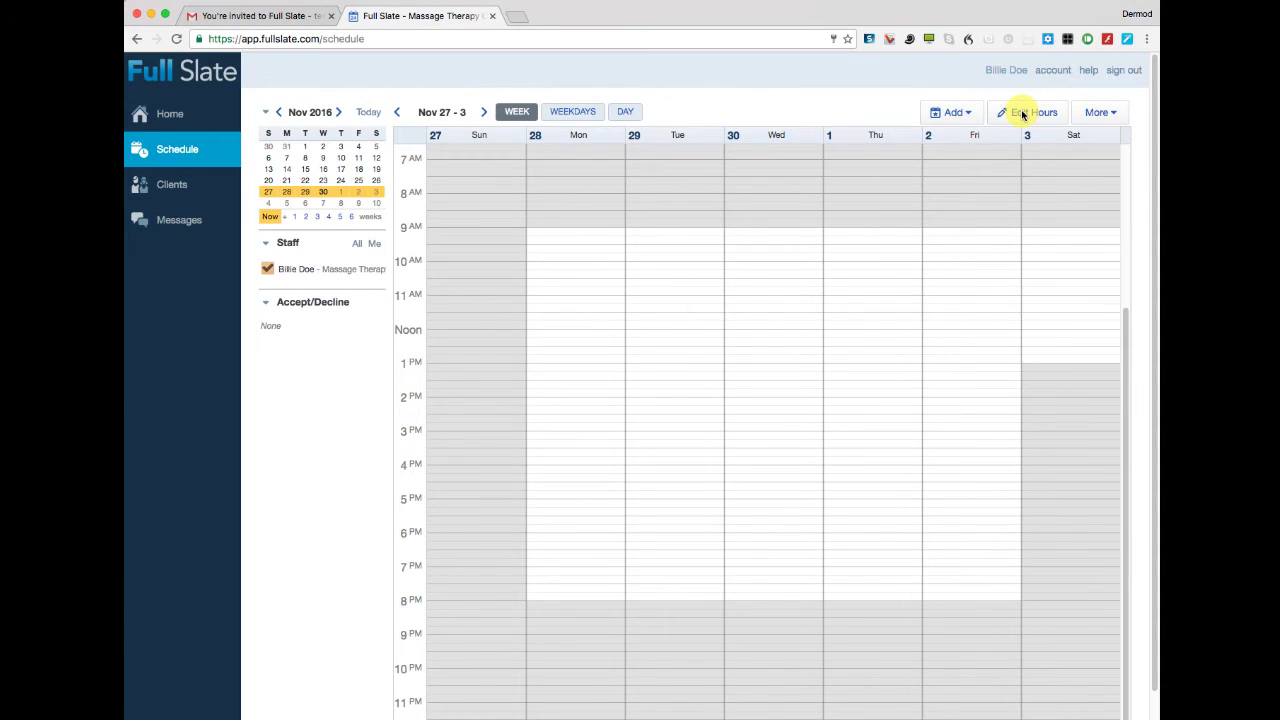
{"action": "left_click", "coordinate": [1022, 113]}
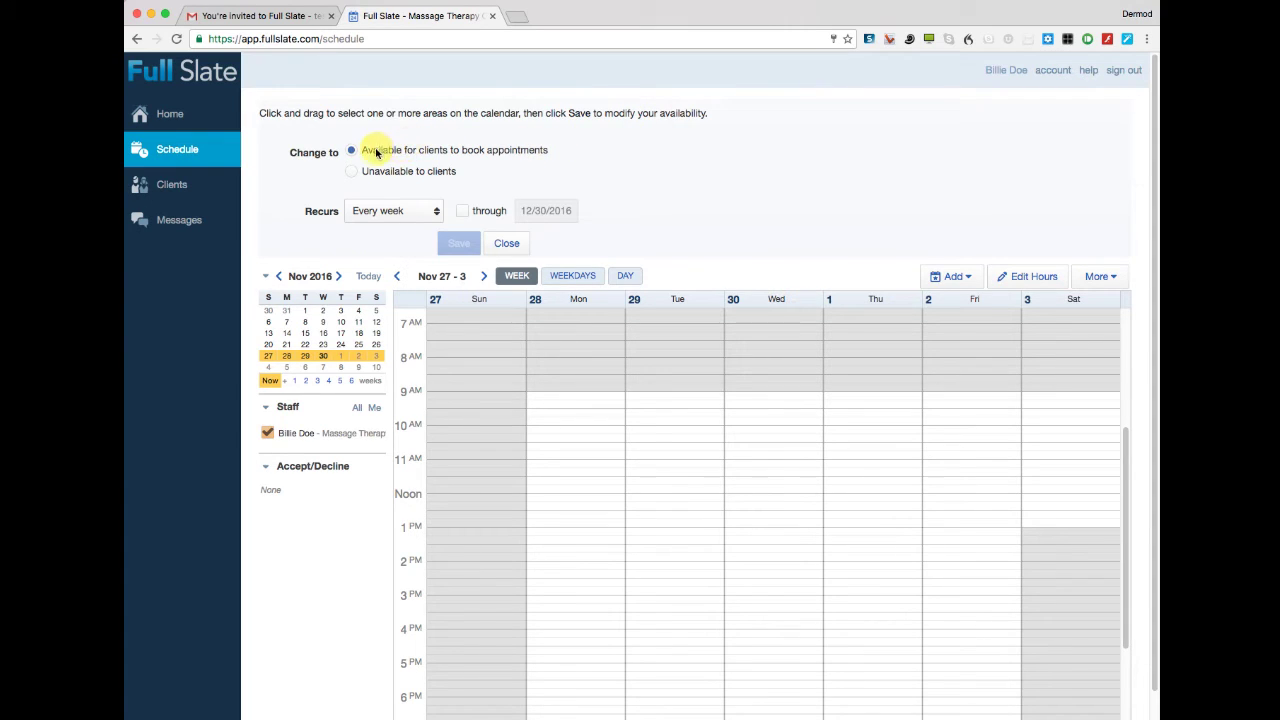
Mark Monday 9 AM through Saturday 1 PM as unavailable to clients and save.
{"action": "left_click", "coordinate": [351, 172]}
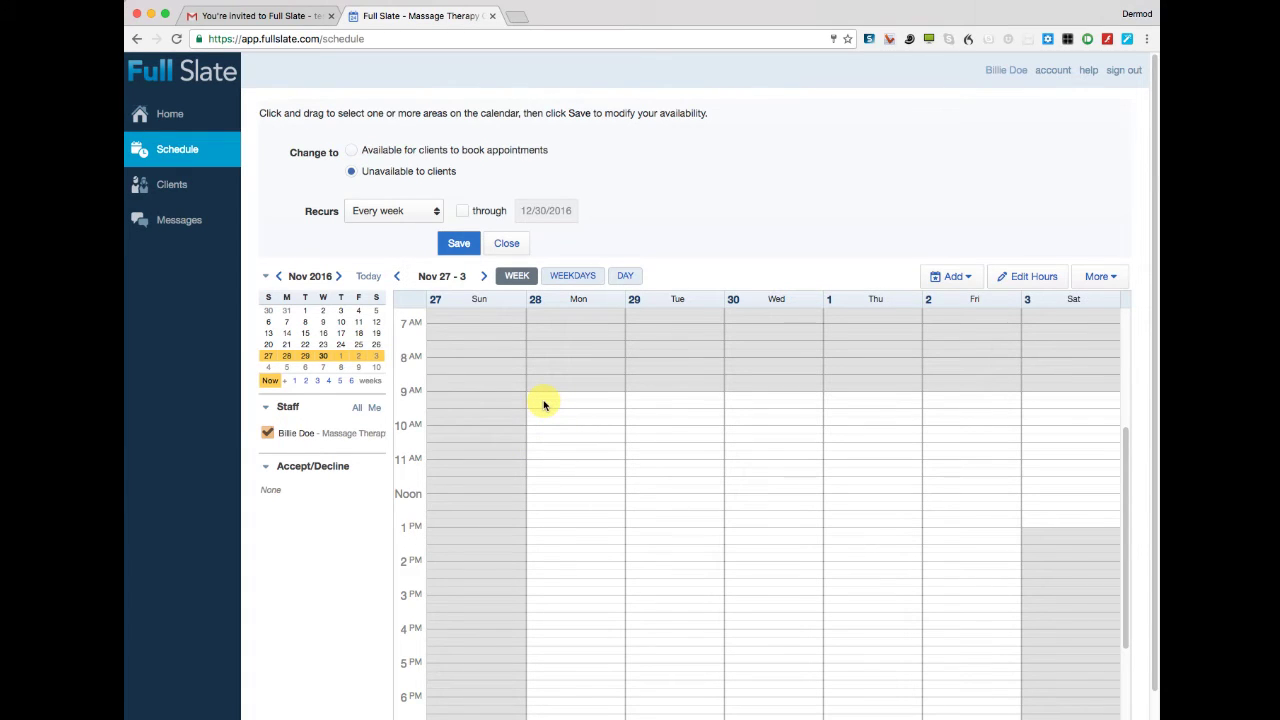
{"action": "mouse_move", "coordinate": [544, 404]}
{"action": "left_mouse_down"}
{"action": "mouse_move", "coordinate": [597, 448]}
{"action": "mouse_move", "coordinate": [771, 526]}
{"action": "mouse_move", "coordinate": [986, 716]}
{"action": "mouse_move", "coordinate": [1001, 697]}
{"action": "left_mouse_up"}
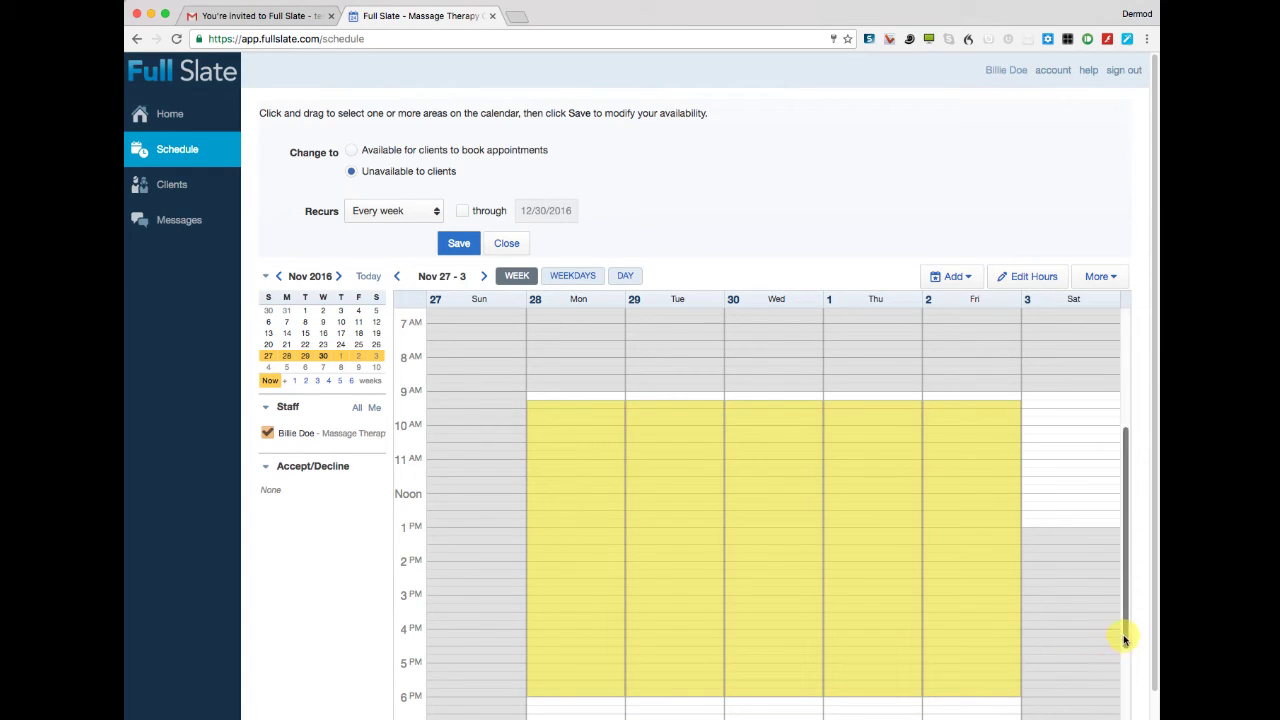
{"action": "left_click_drag", "start_coordinate": [1124, 640], "coordinate": [1121, 706]}
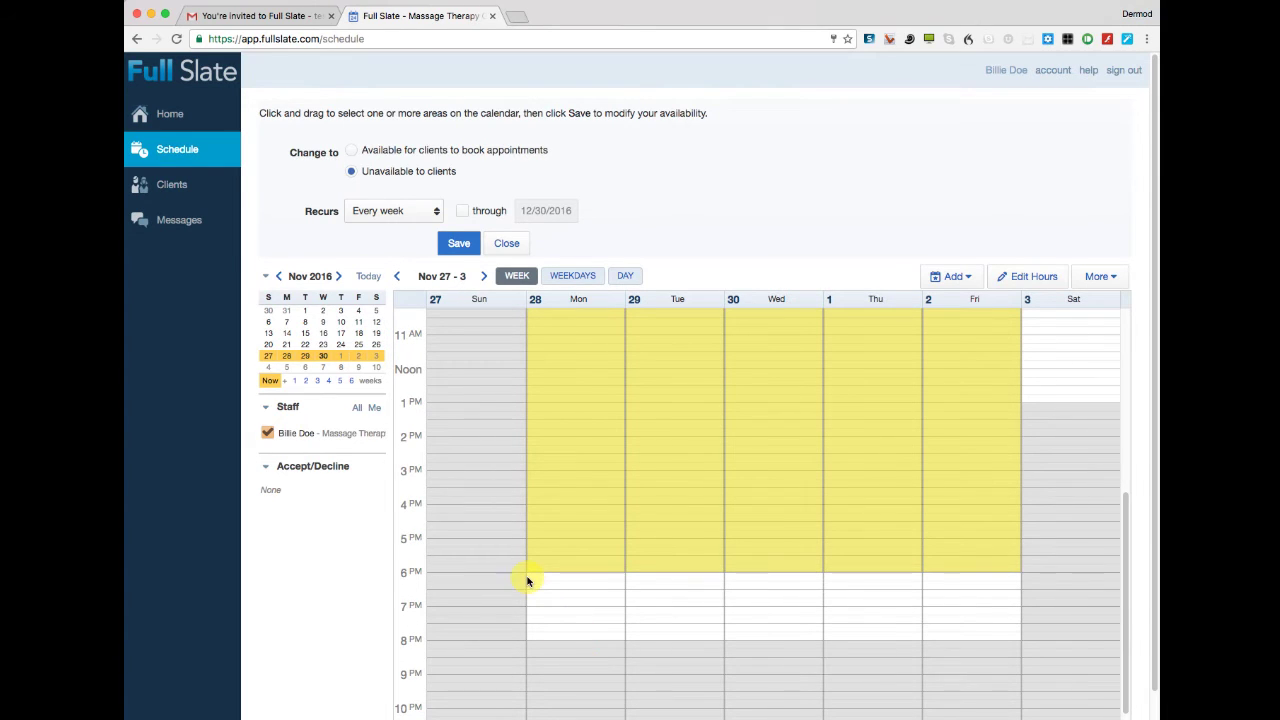
{"action": "left_click_drag", "start_coordinate": [529, 580], "coordinate": [946, 648]}
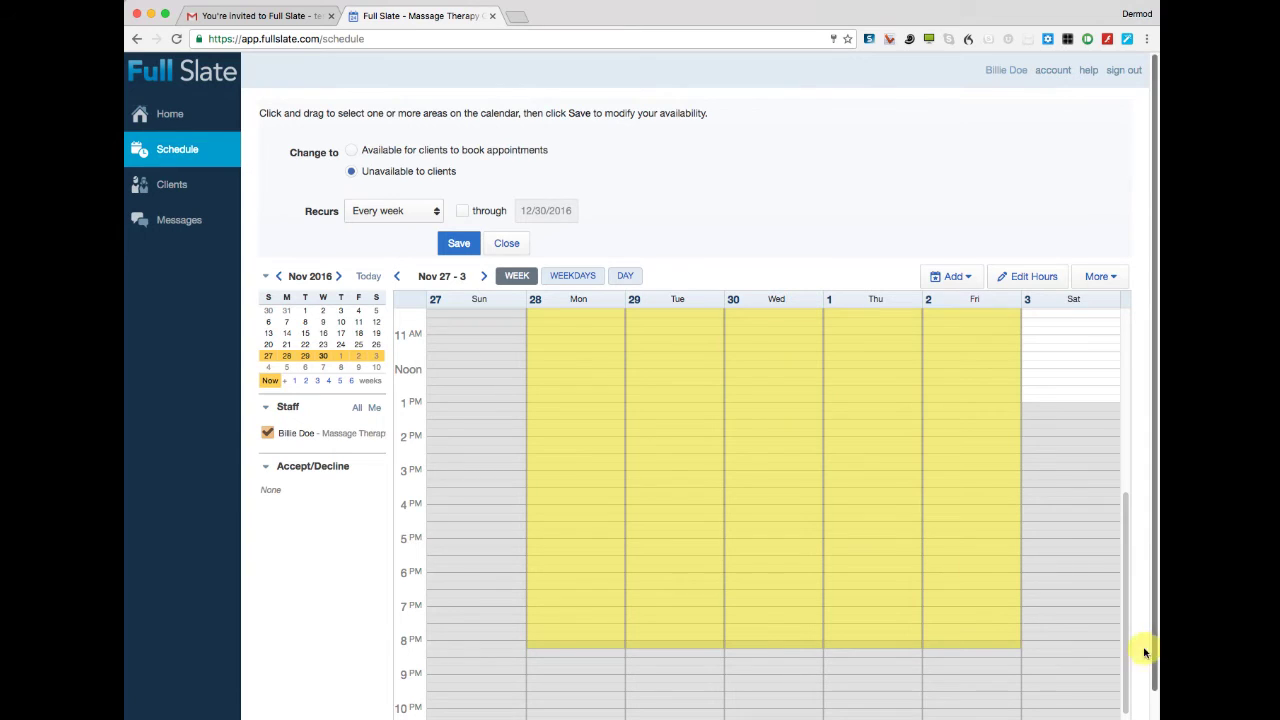
{"action": "left_click_drag", "start_coordinate": [1129, 652], "coordinate": [1124, 538]}
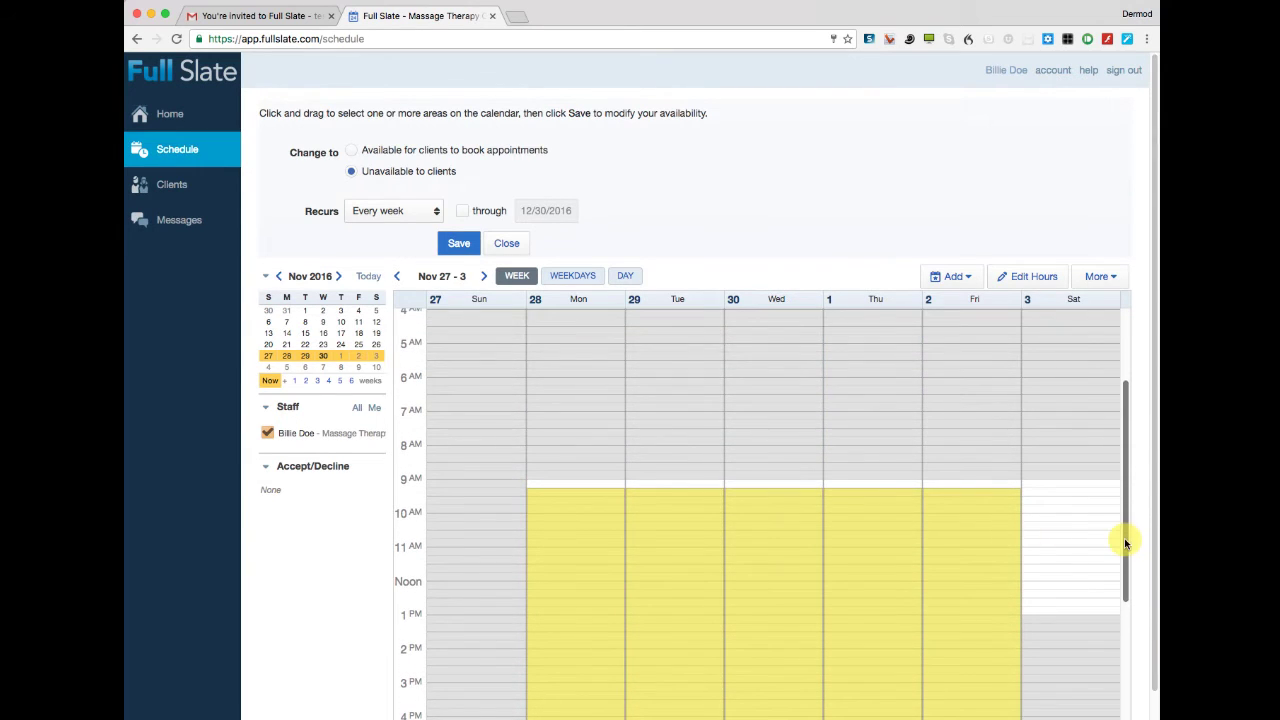
{"action": "left_click_drag", "start_coordinate": [525, 484], "coordinate": [1052, 616]}
{"action": "left_click", "coordinate": [455, 244]}
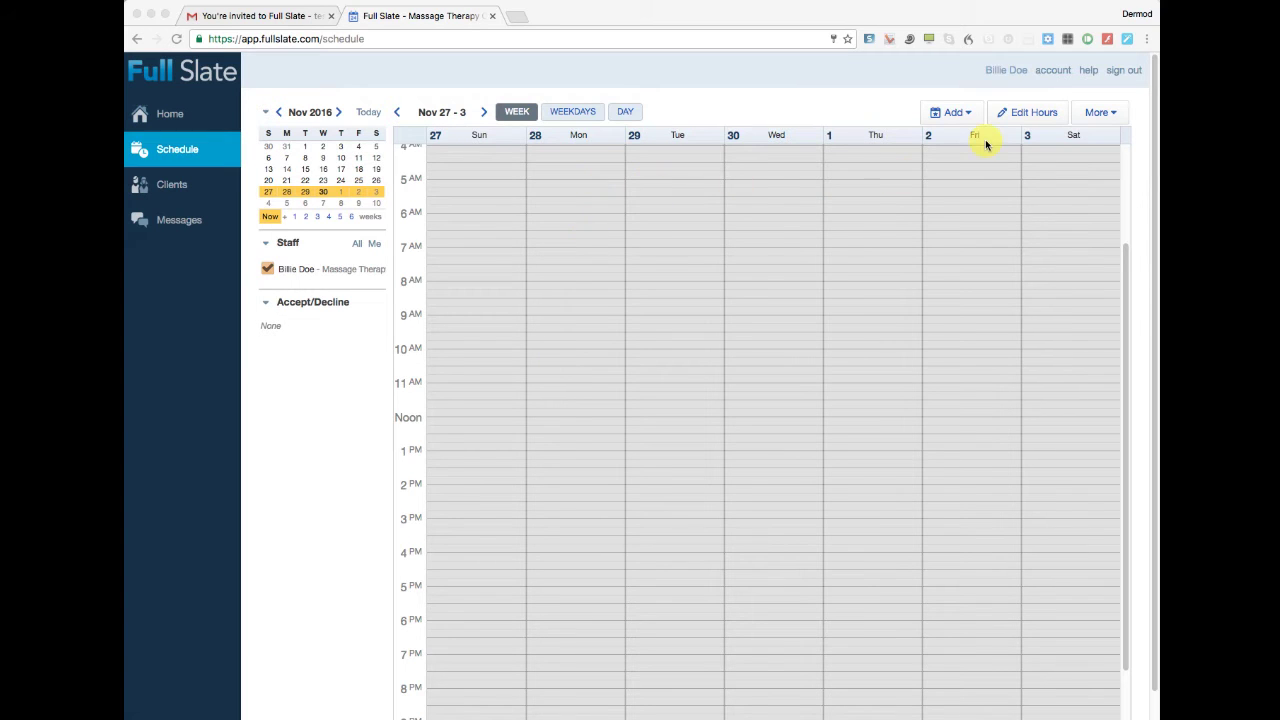
{"action": "left_click", "coordinate": [1022, 114]}
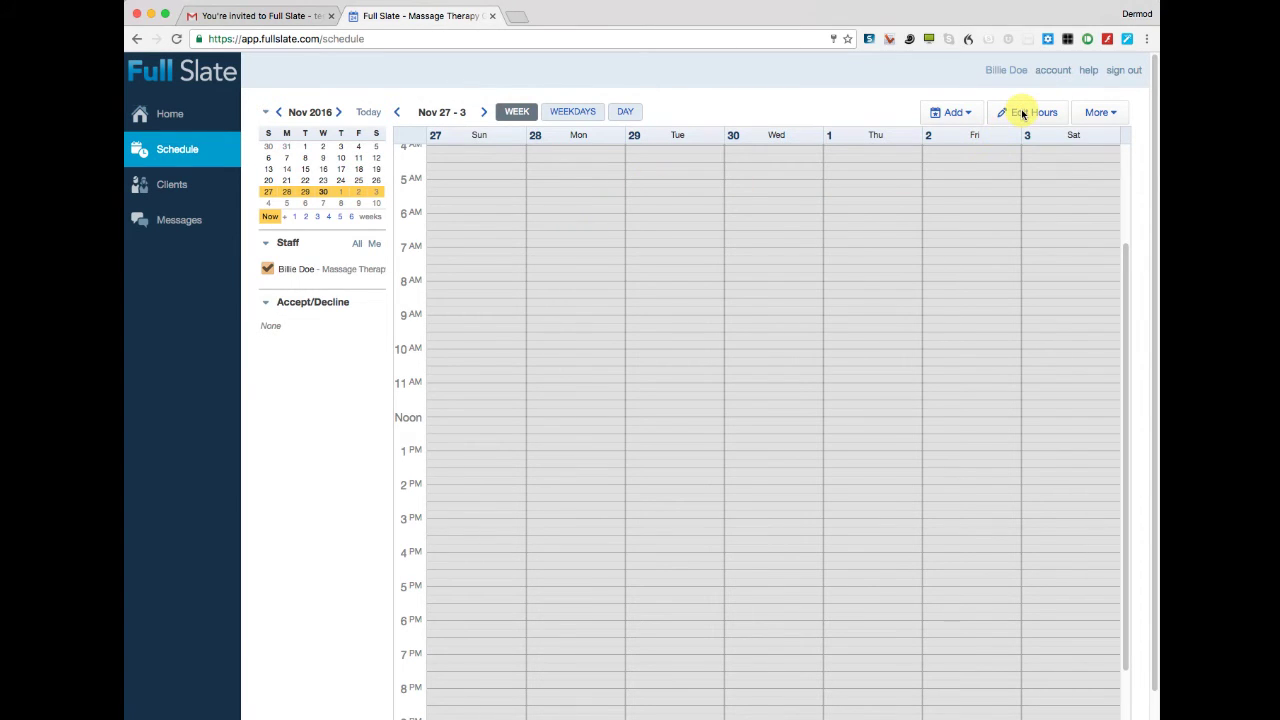
{"action": "left_click", "coordinate": [1022, 114]}
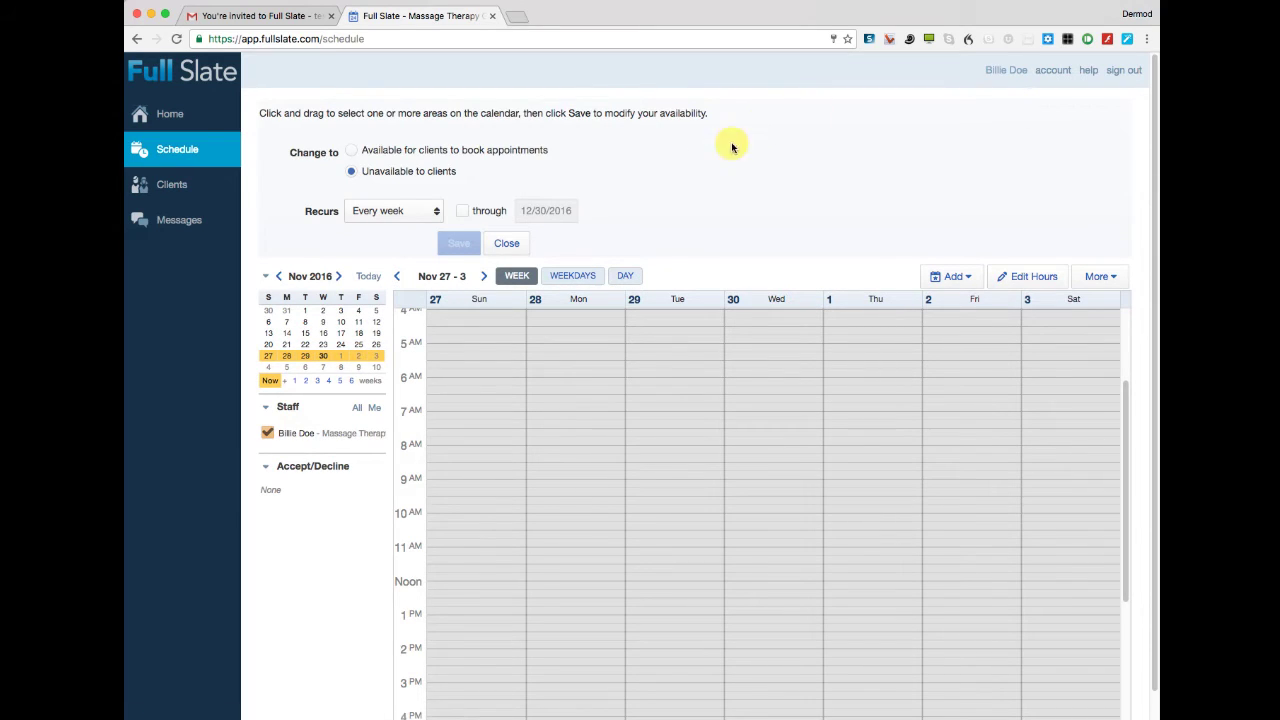
{"action": "left_click", "coordinate": [352, 151]}
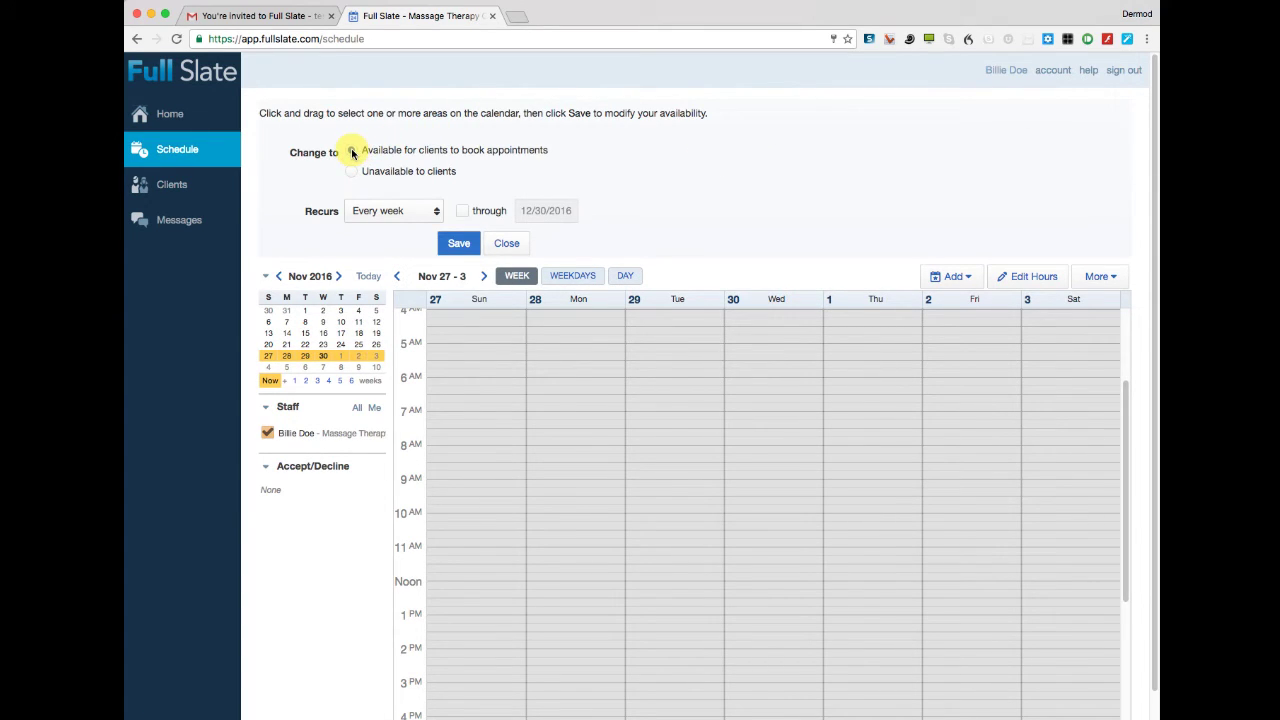
{"action": "left_click", "coordinate": [433, 216]}
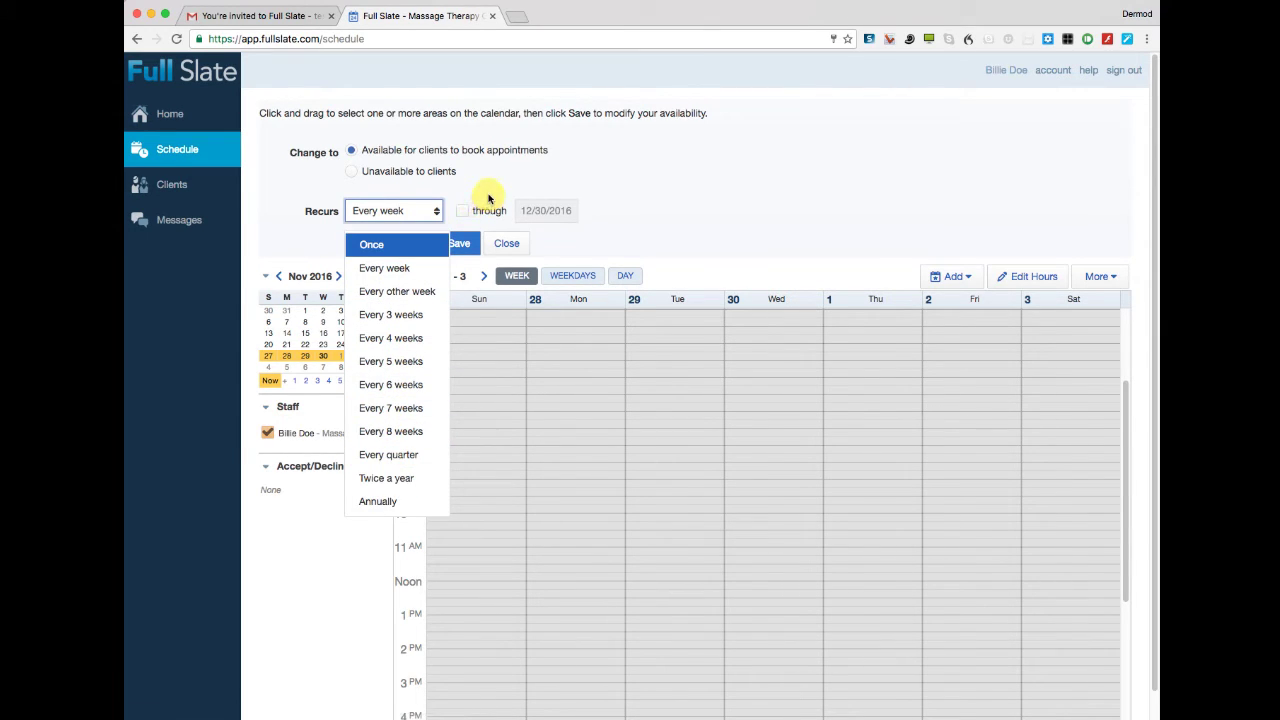
{"action": "left_click", "coordinate": [482, 196]}
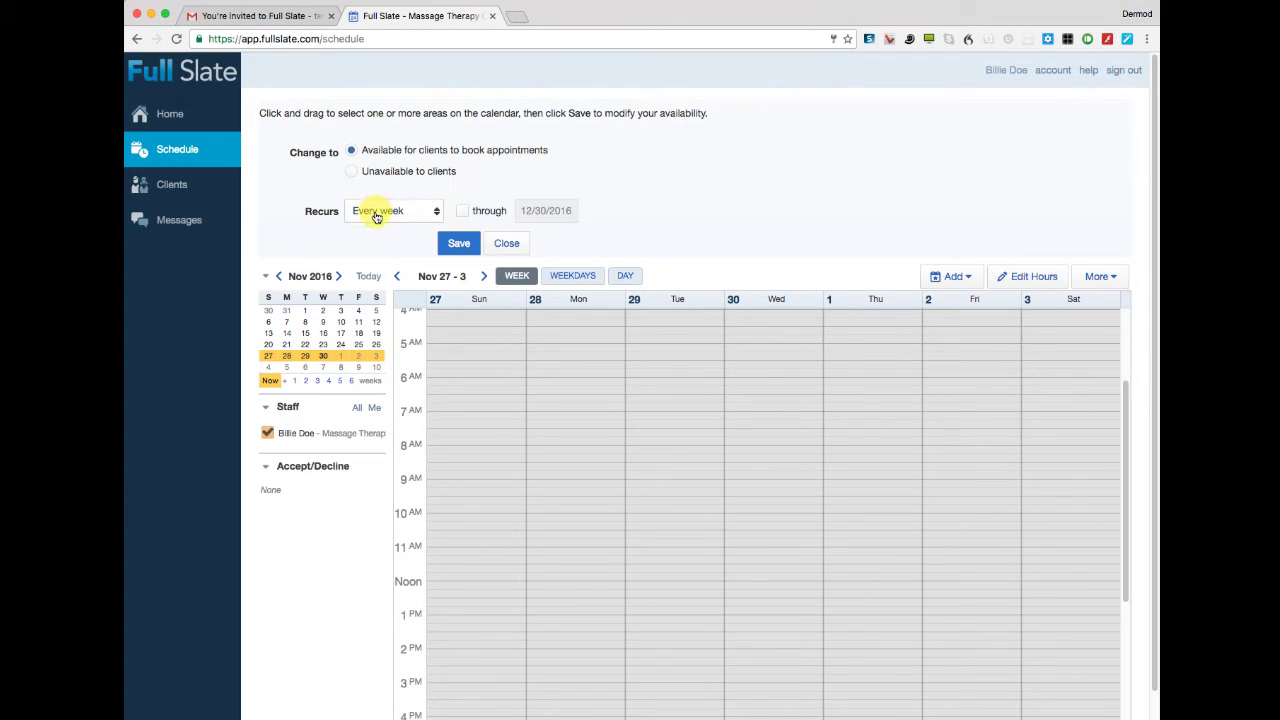
{"action": "scroll", "coordinate": [726, 210], "scroll_direction": "down", "scroll_amount": 1}
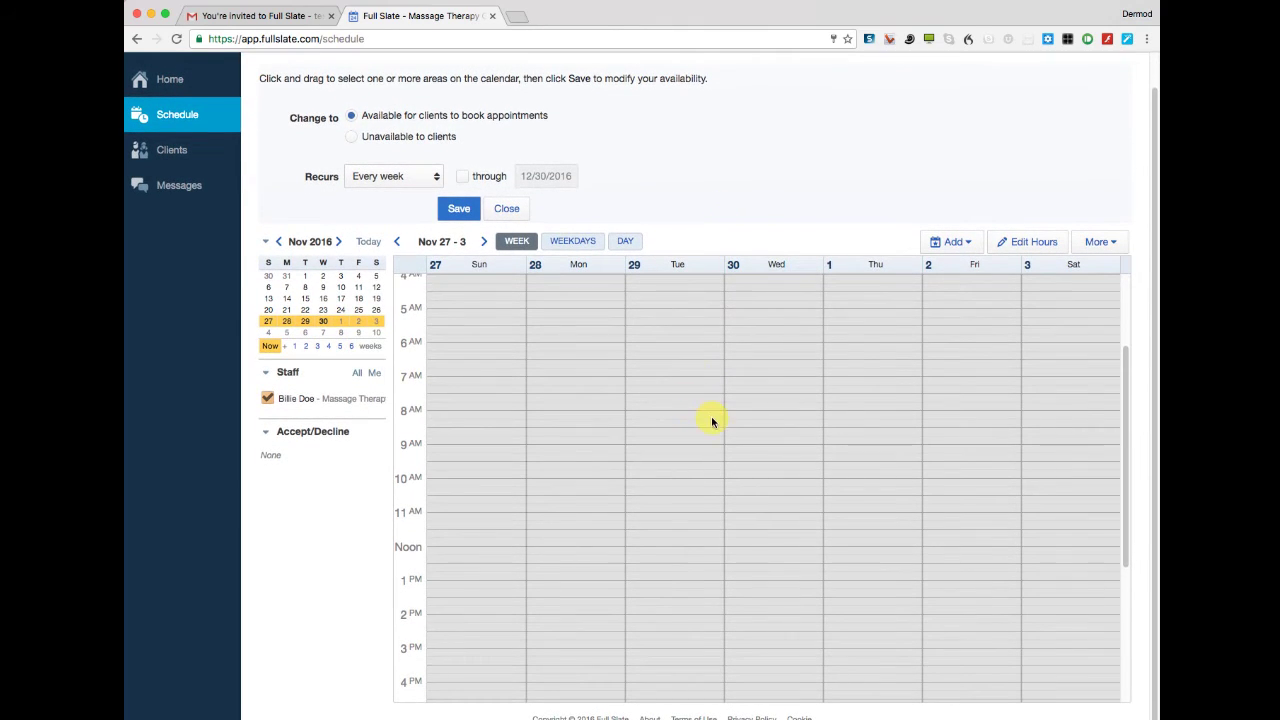
Make Monday and Thursday 9 AM–7 PM available to clients and save the weekly hours.
{"action": "left_click_drag", "start_coordinate": [709, 420], "coordinate": [695, 449]}
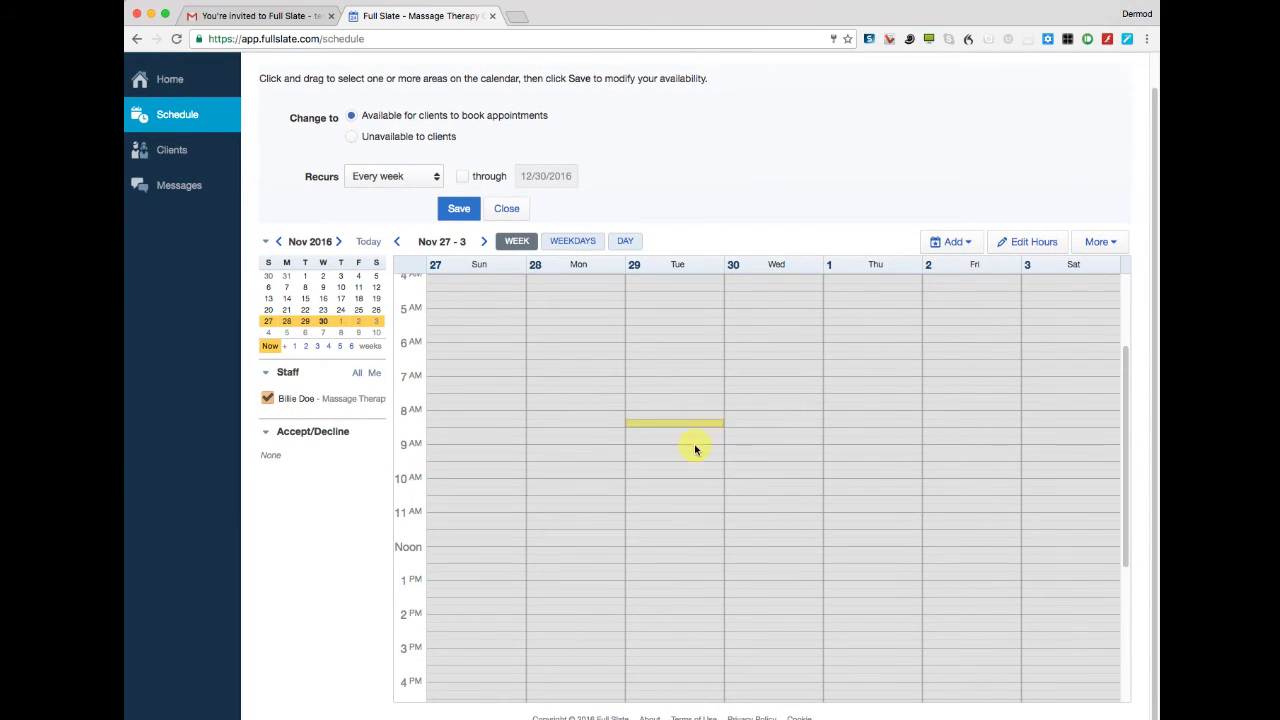
{"action": "left_click", "coordinate": [531, 448]}
{"action": "left_click_drag", "start_coordinate": [531, 448], "coordinate": [544, 607]}
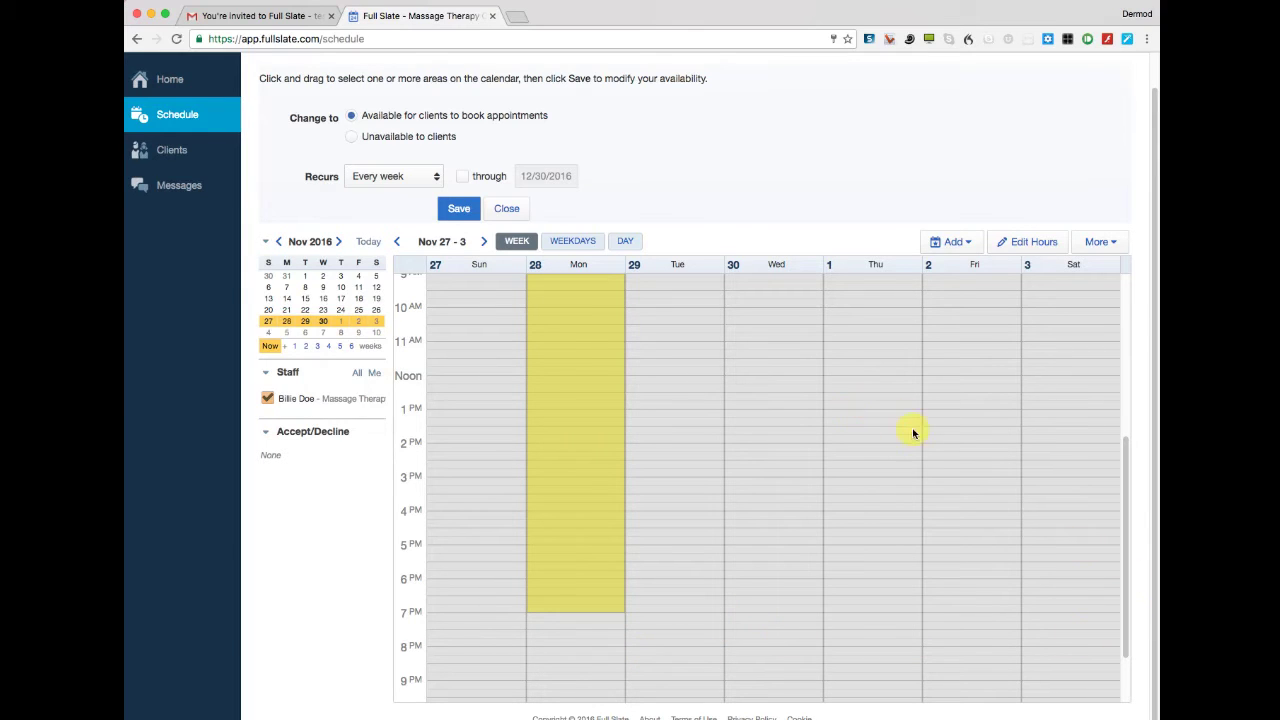
{"action": "scroll", "coordinate": [890, 435], "scroll_direction": "up", "scroll_amount": 4}
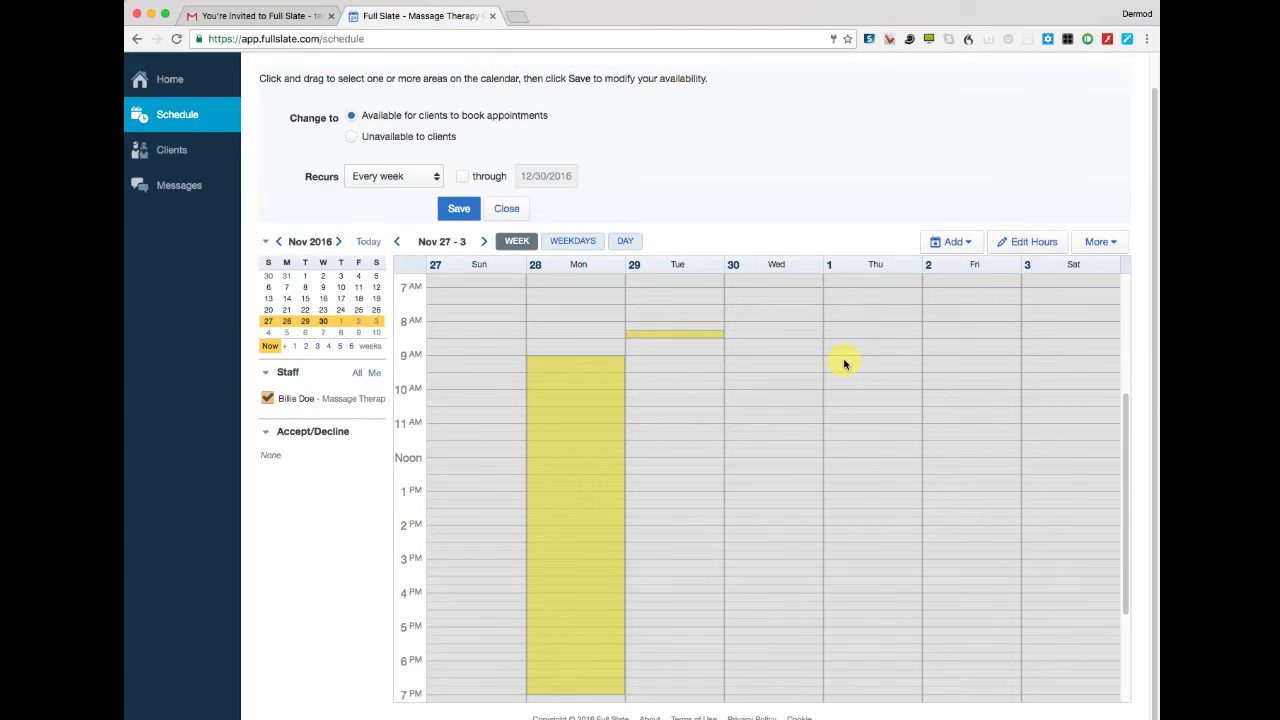
{"action": "left_click_drag", "start_coordinate": [844, 364], "coordinate": [854, 644]}
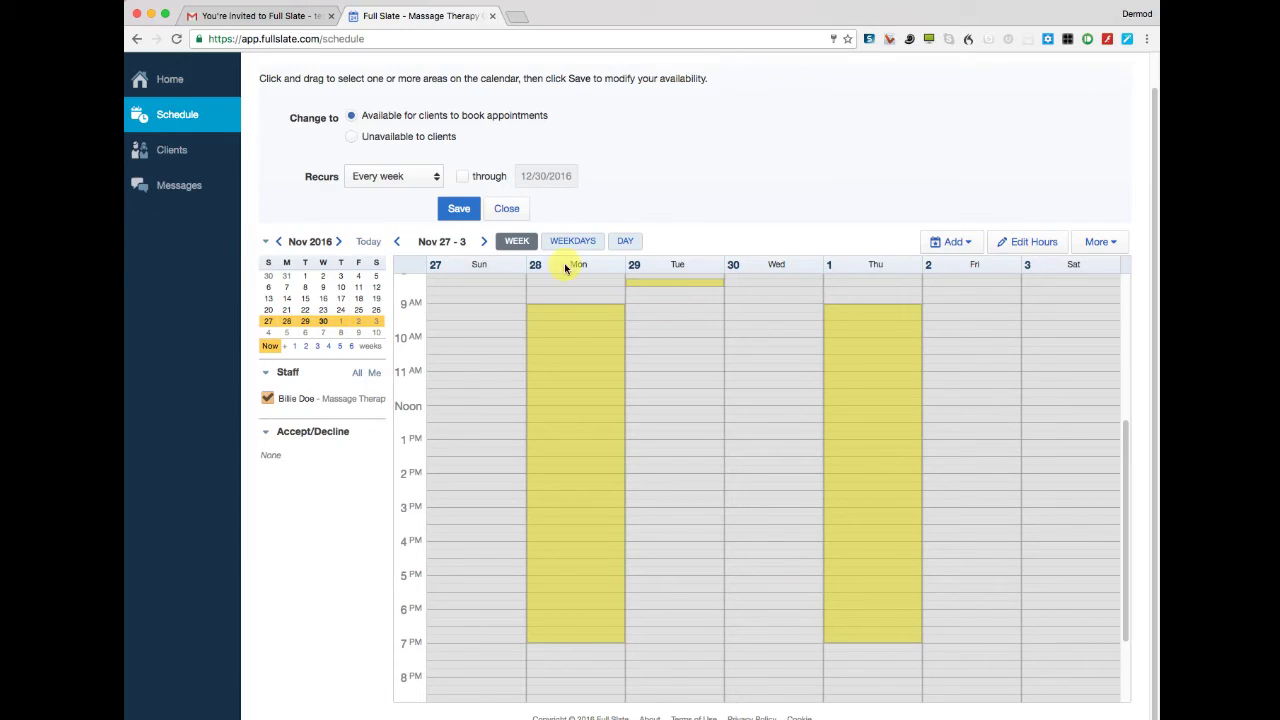
{"action": "left_click", "coordinate": [477, 215]}
{"action": "left_click", "coordinate": [459, 210]}
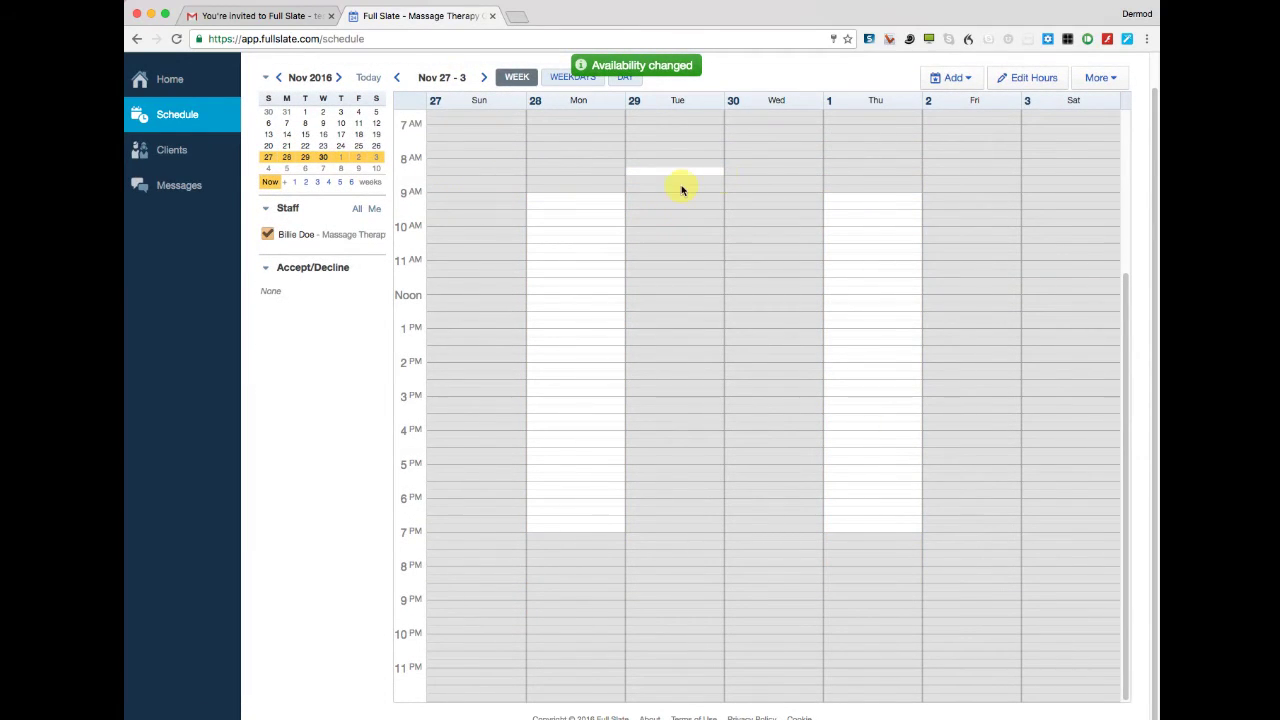
{"action": "scroll", "coordinate": [777, 160], "scroll_direction": "up", "scroll_amount": 3}
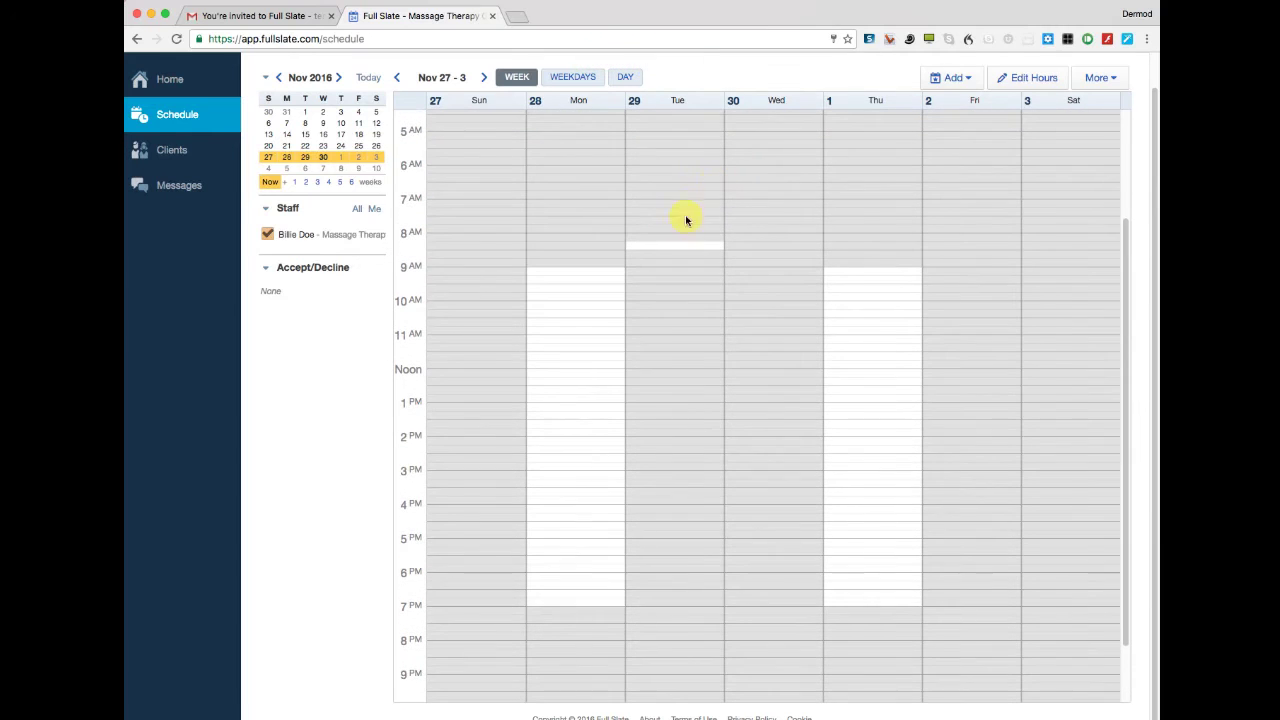
Set the stray Tuesday 8:30 slot to unavailable to clients and save.
{"action": "left_click", "coordinate": [1031, 80]}
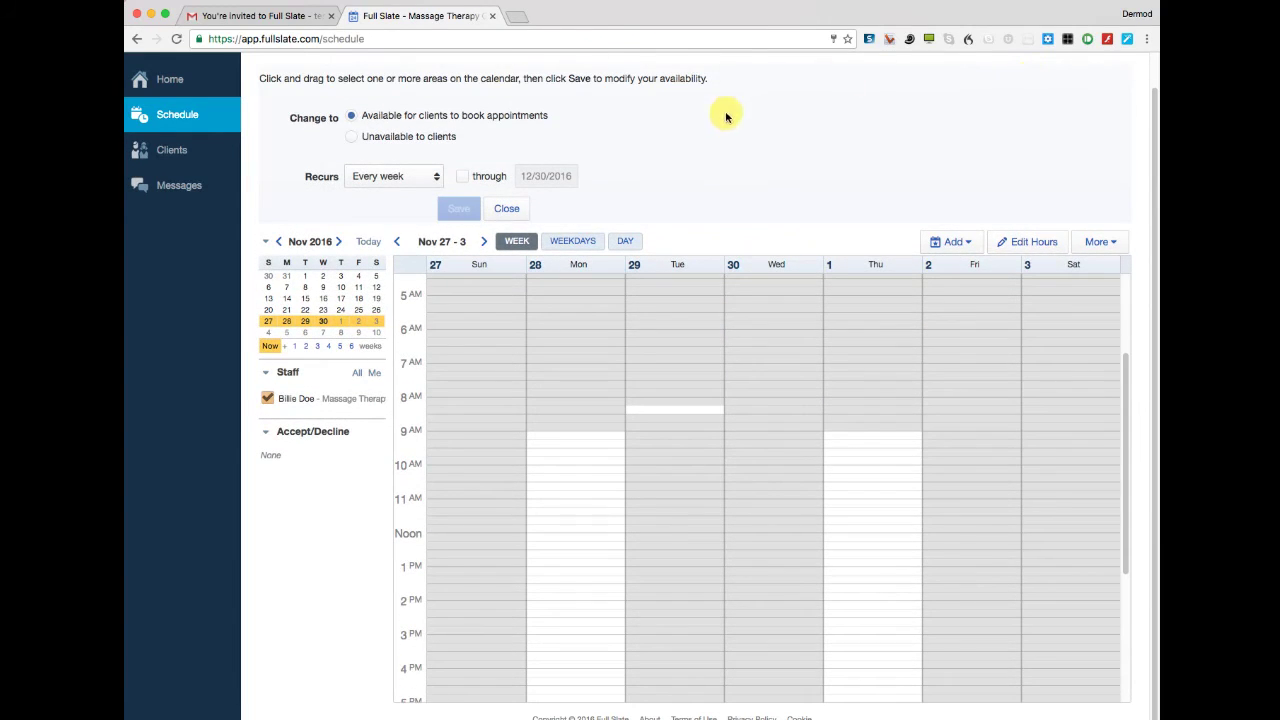
{"action": "left_click", "coordinate": [350, 138]}
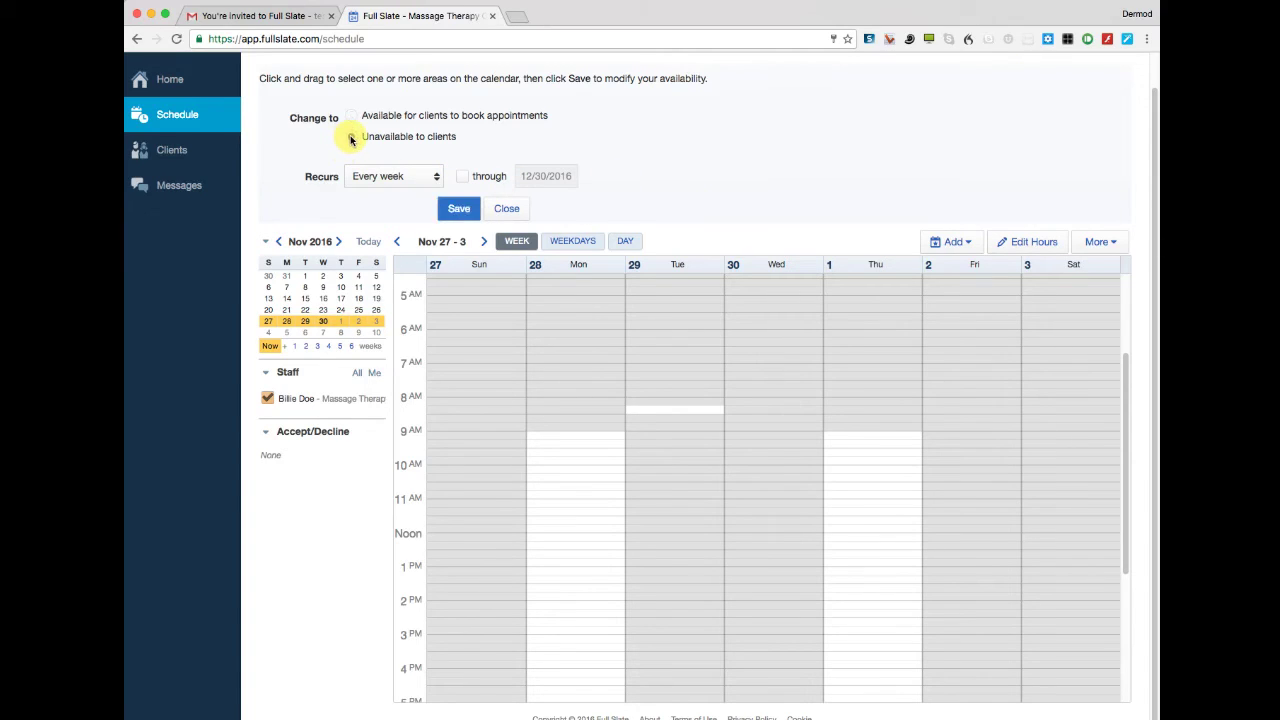
{"action": "left_click", "coordinate": [670, 411]}
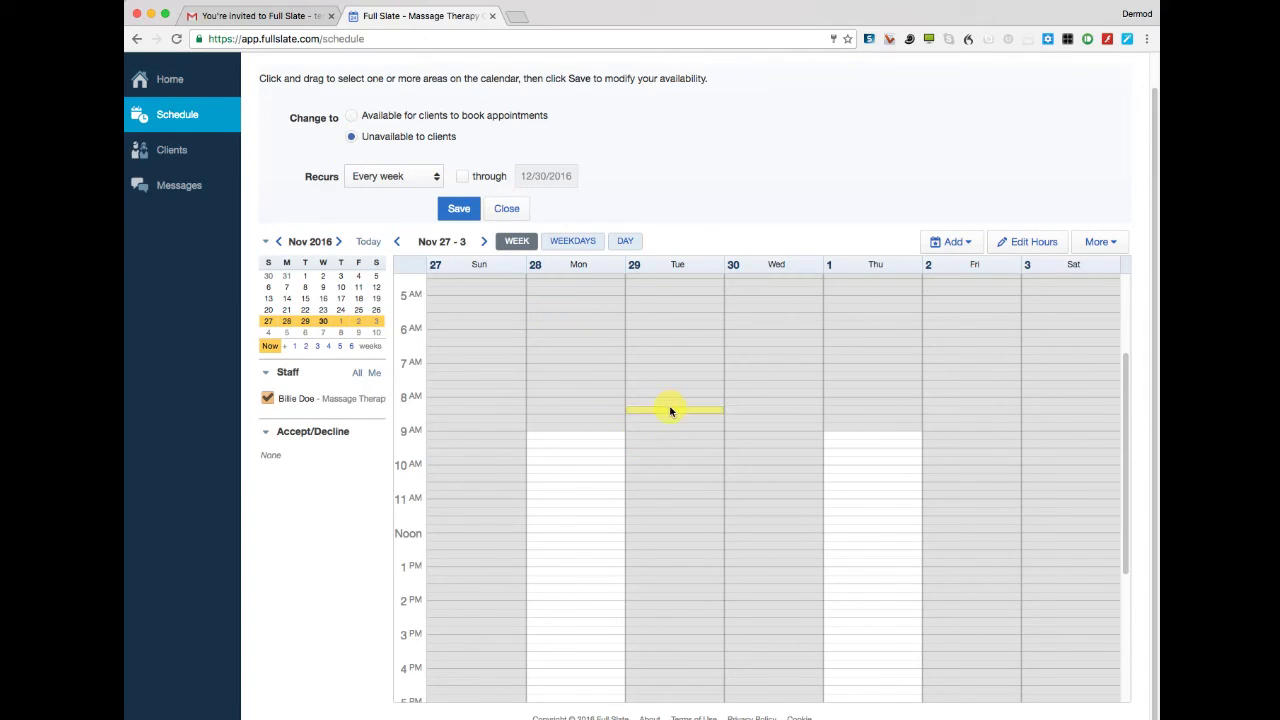
{"action": "left_click", "coordinate": [466, 207]}
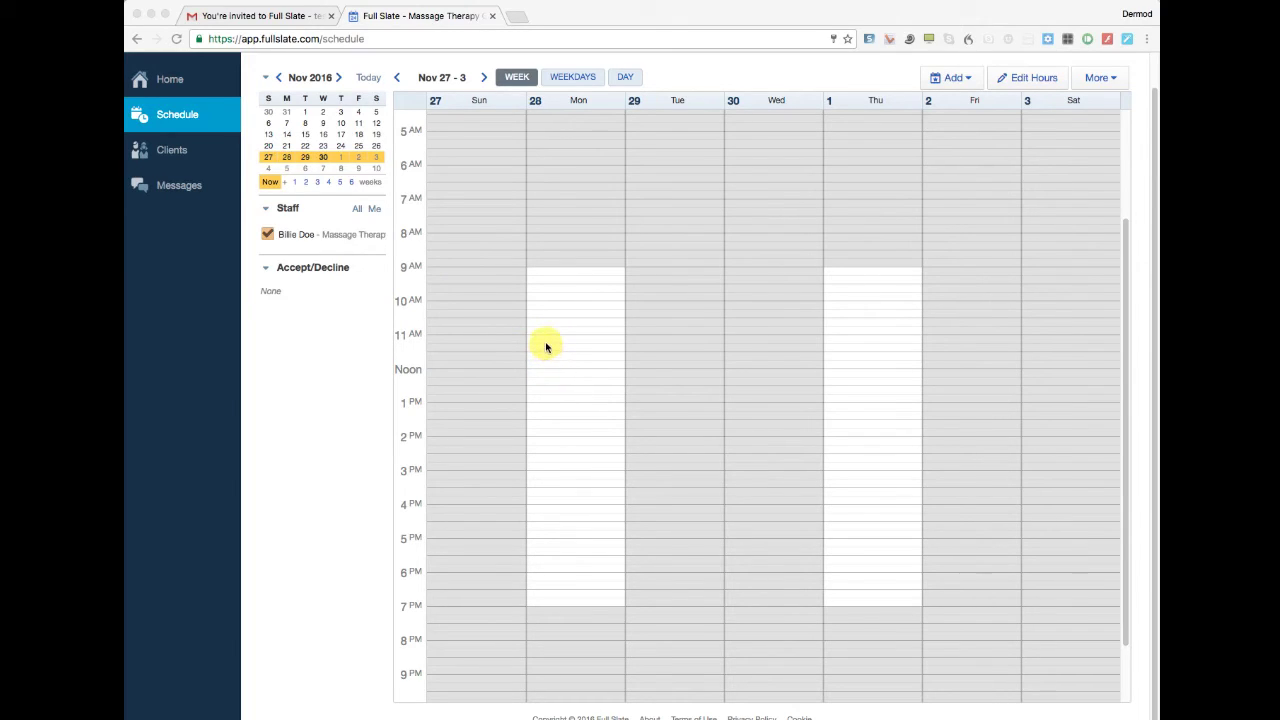
Create a Monday 11 AM appointment with the 60-minute Massage - Associate service ($80).
{"action": "left_click", "coordinate": [537, 342]}
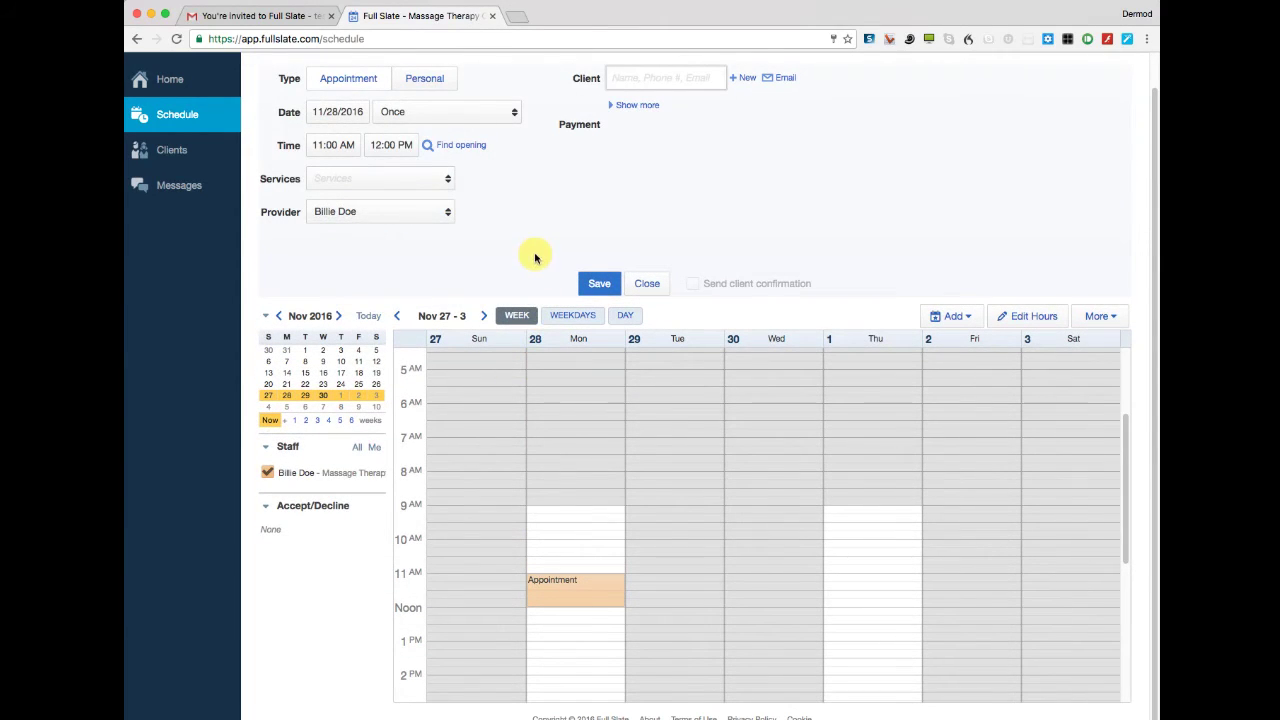
{"action": "scroll", "coordinate": [515, 232], "scroll_direction": "up", "scroll_amount": 1}
{"action": "scroll", "coordinate": [515, 233], "scroll_direction": "up", "scroll_amount": 1}
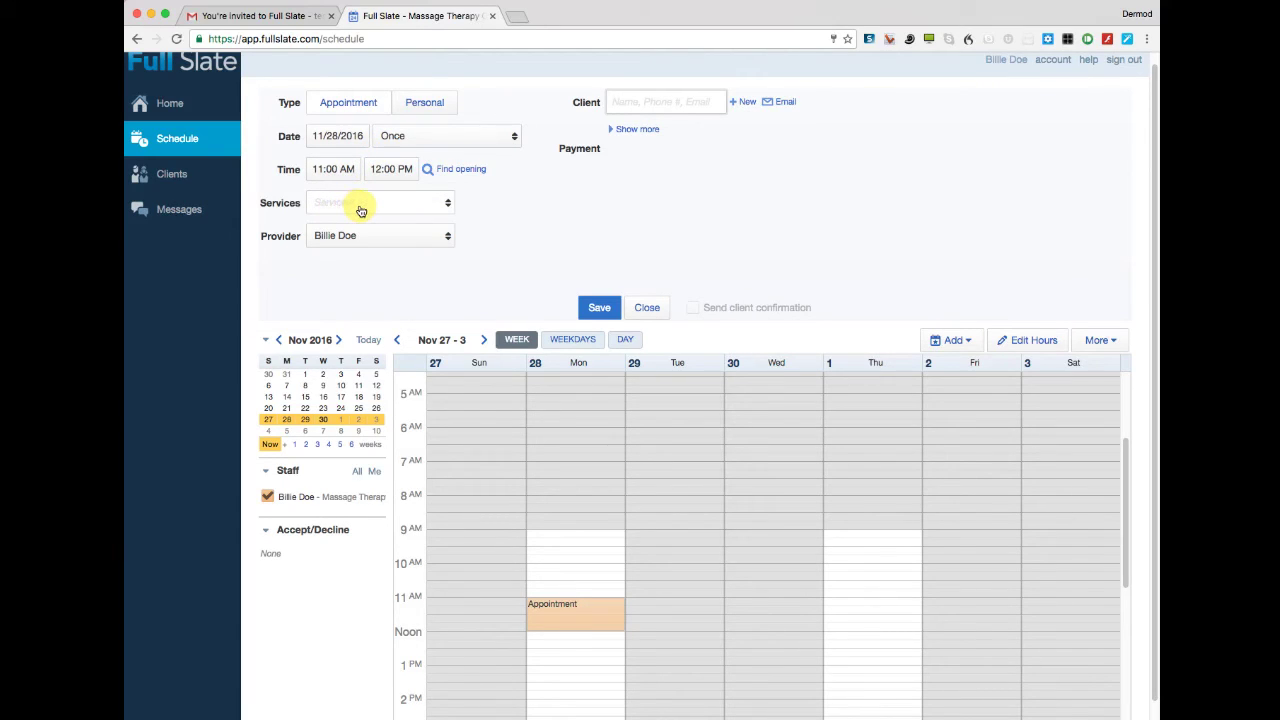
{"action": "left_click", "coordinate": [452, 204]}
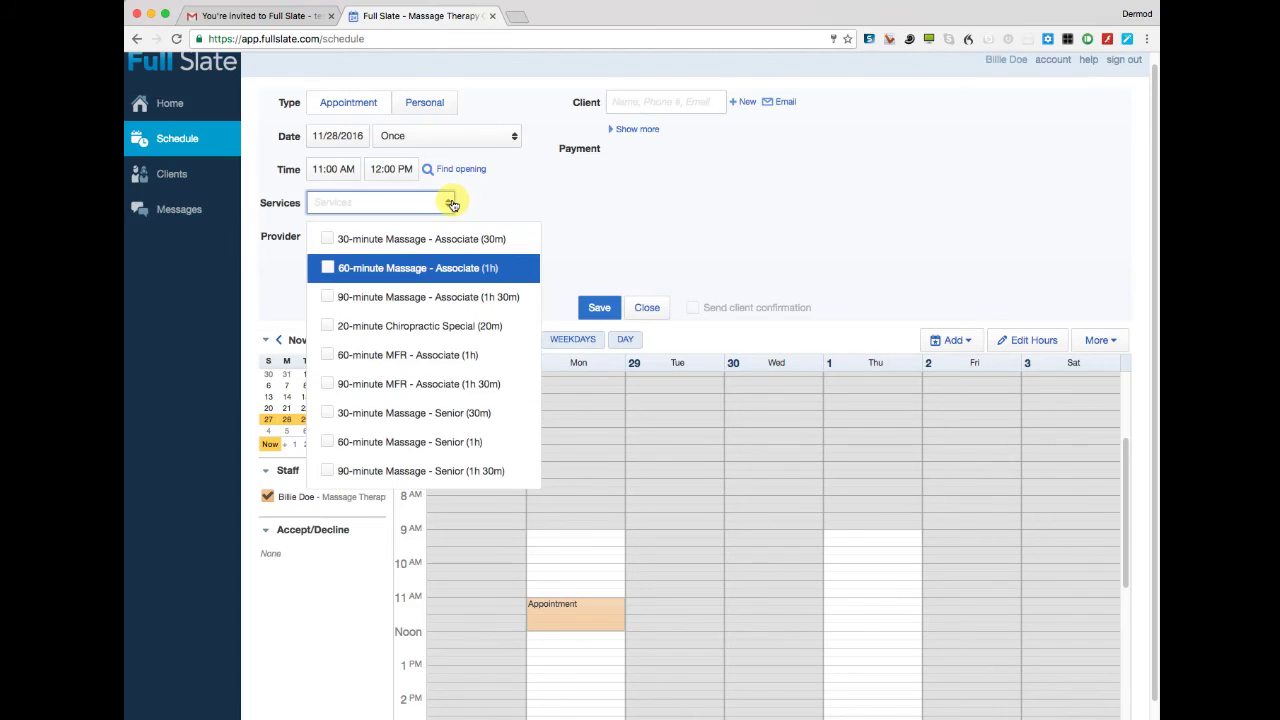
{"action": "left_click", "coordinate": [369, 240]}
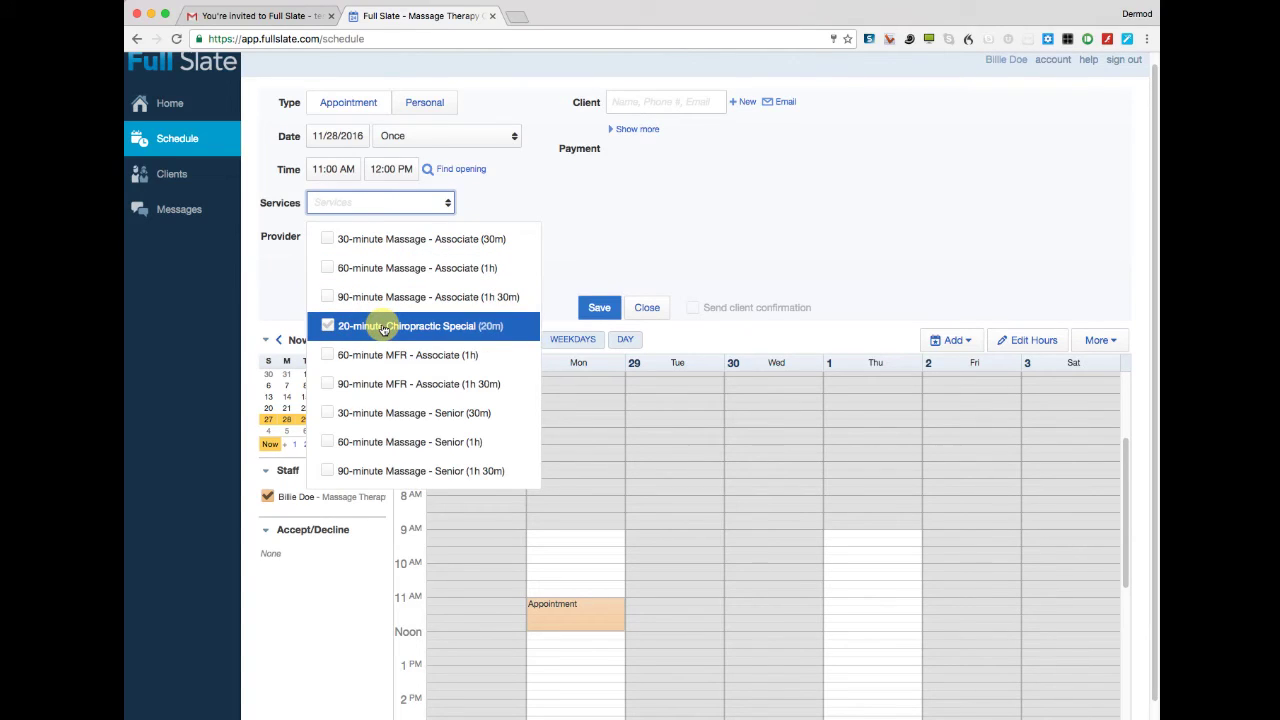
{"action": "left_click", "coordinate": [328, 268]}
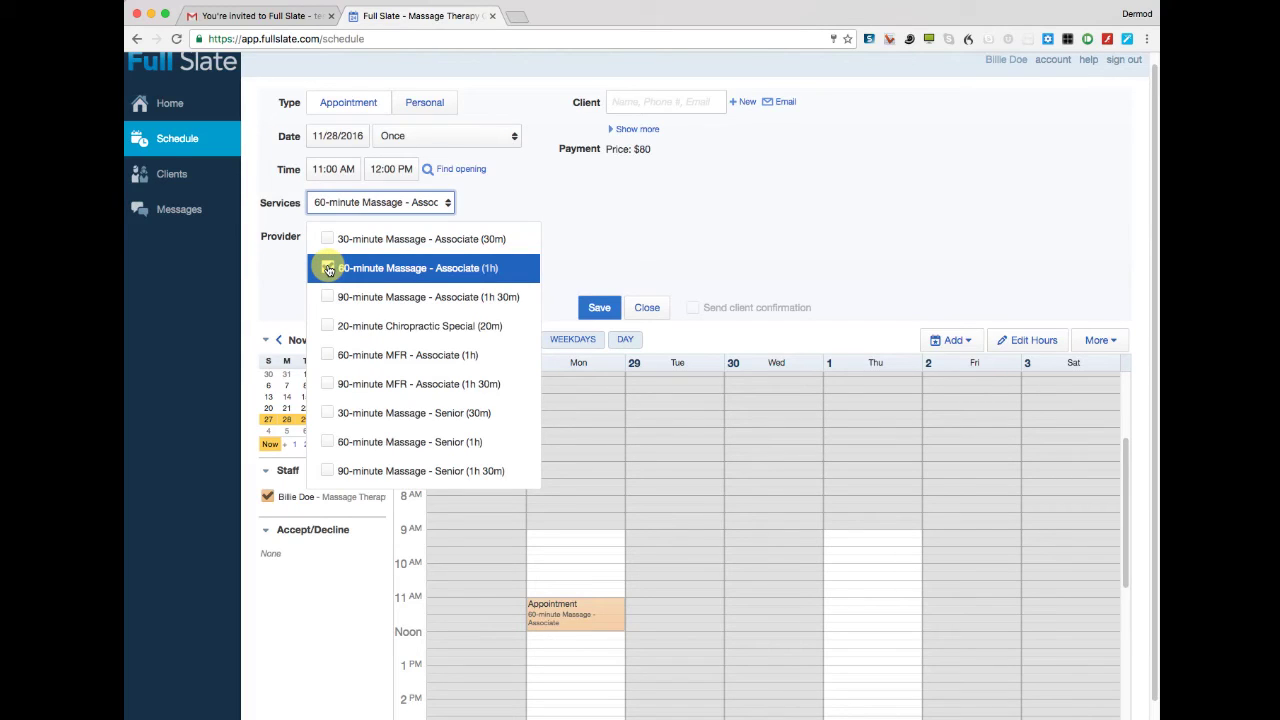
{"action": "left_click", "coordinate": [585, 193]}
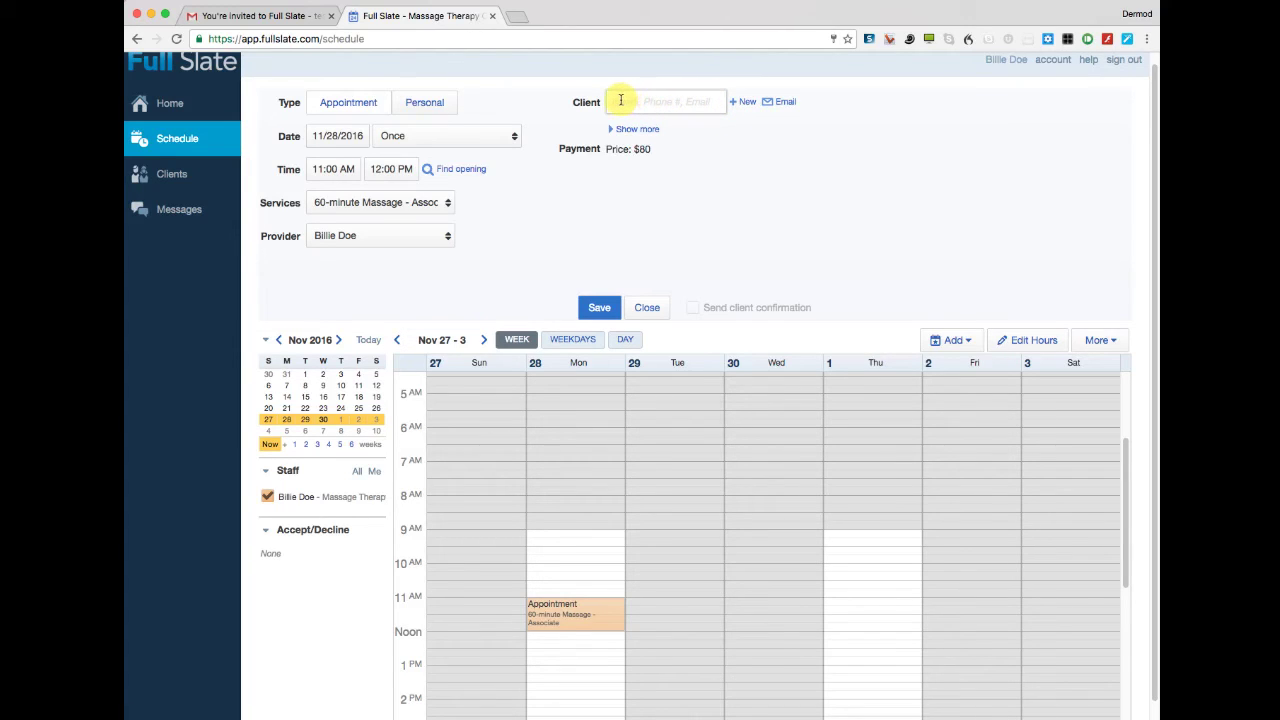
Attach the matching client, save past the warning, and drag the appointment to Thursday 11 AM.
{"action": "type", "text": "wood"}
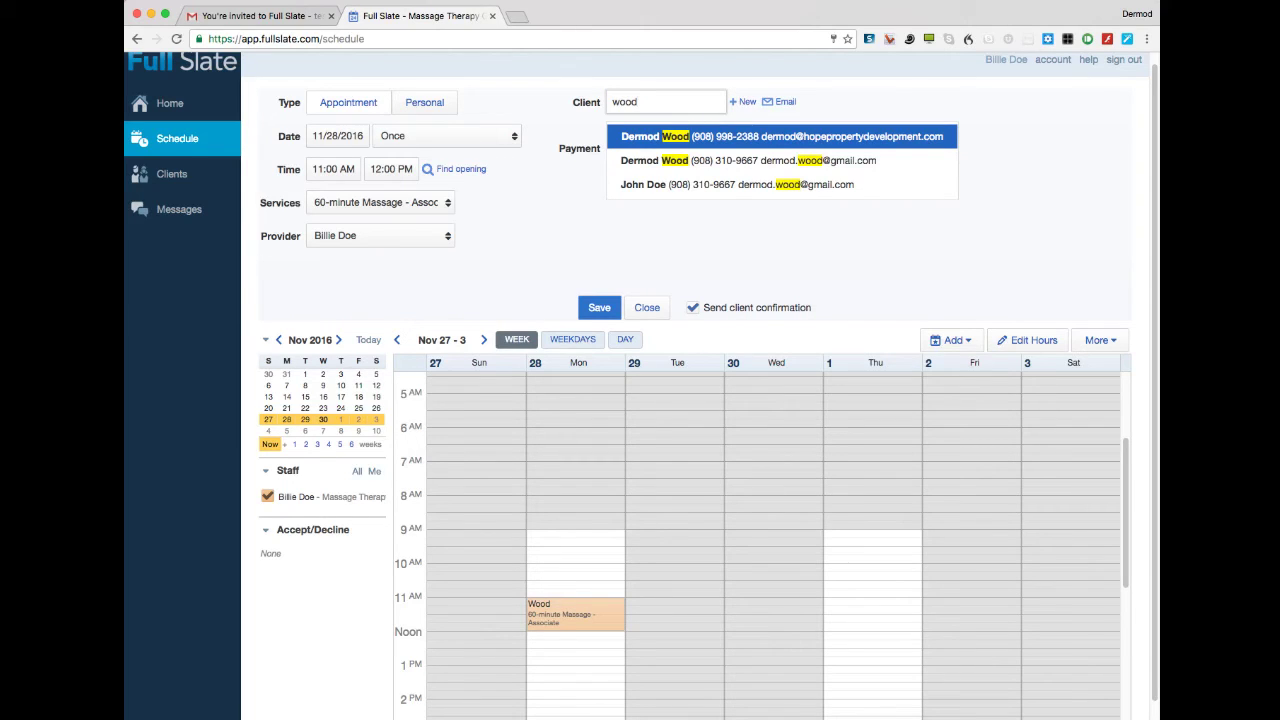
{"action": "left_click", "coordinate": [686, 161]}
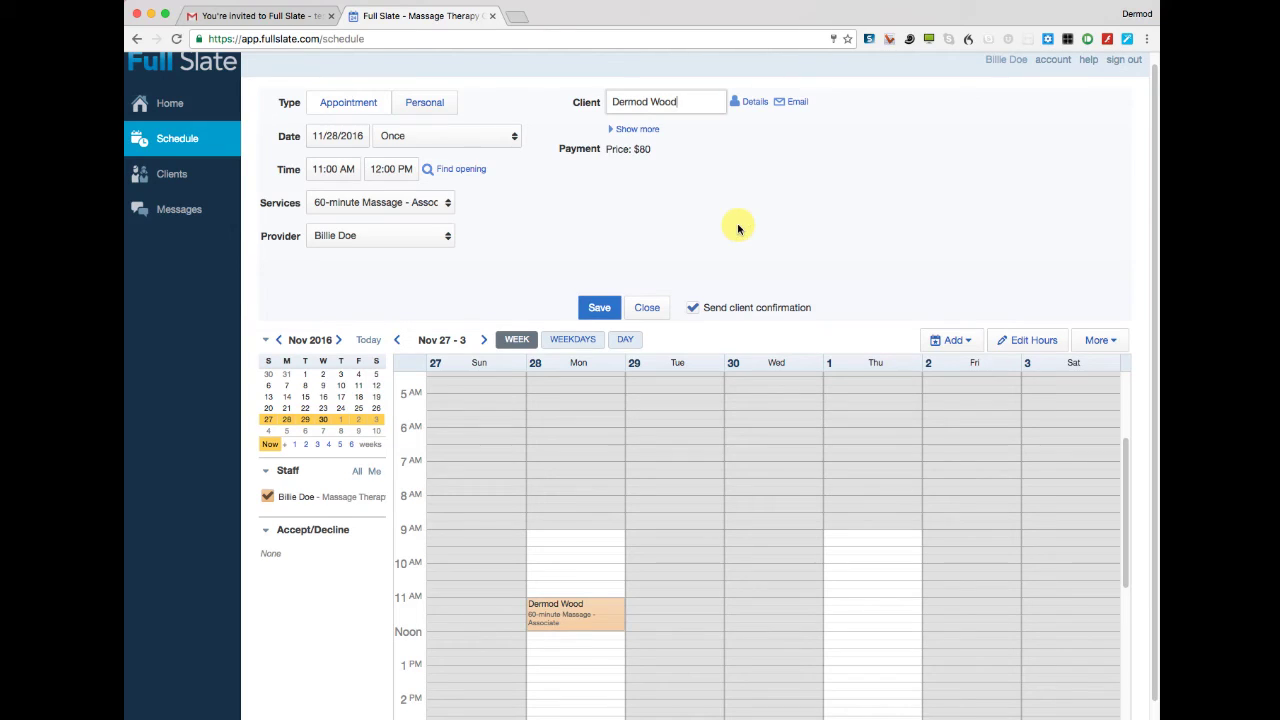
{"action": "left_click", "coordinate": [597, 309]}
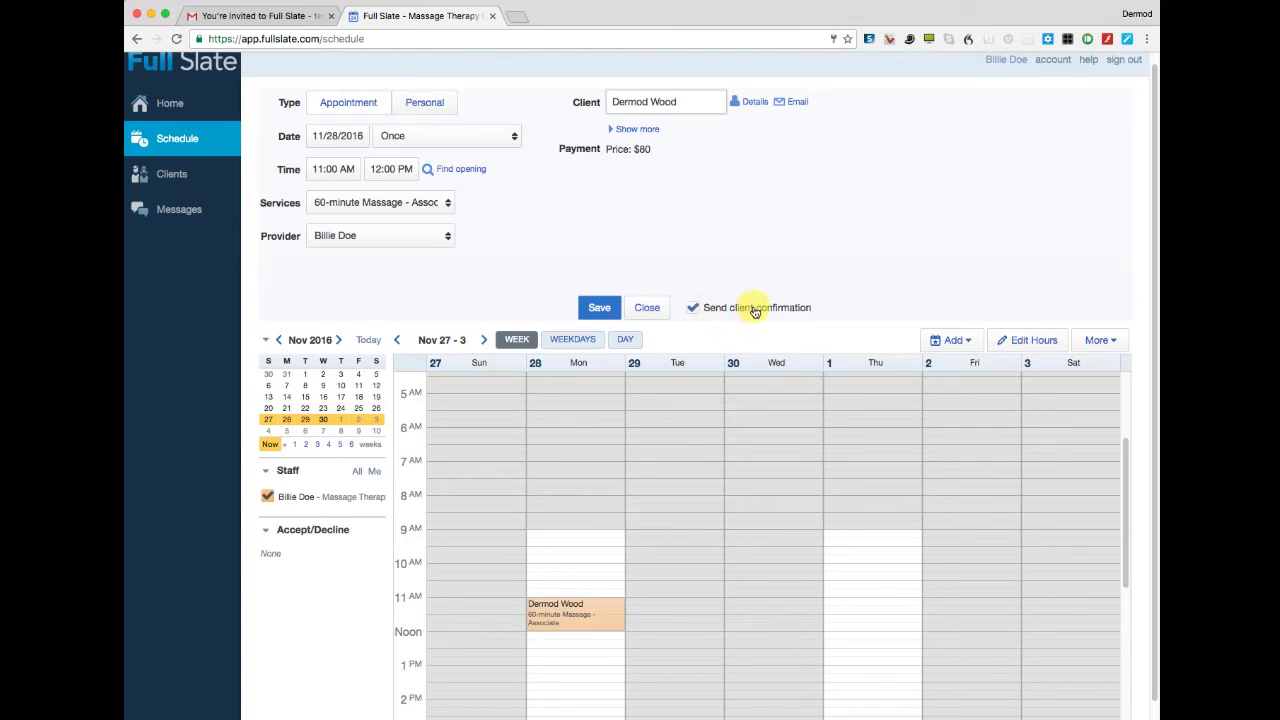
{"action": "left_click", "coordinate": [598, 307]}
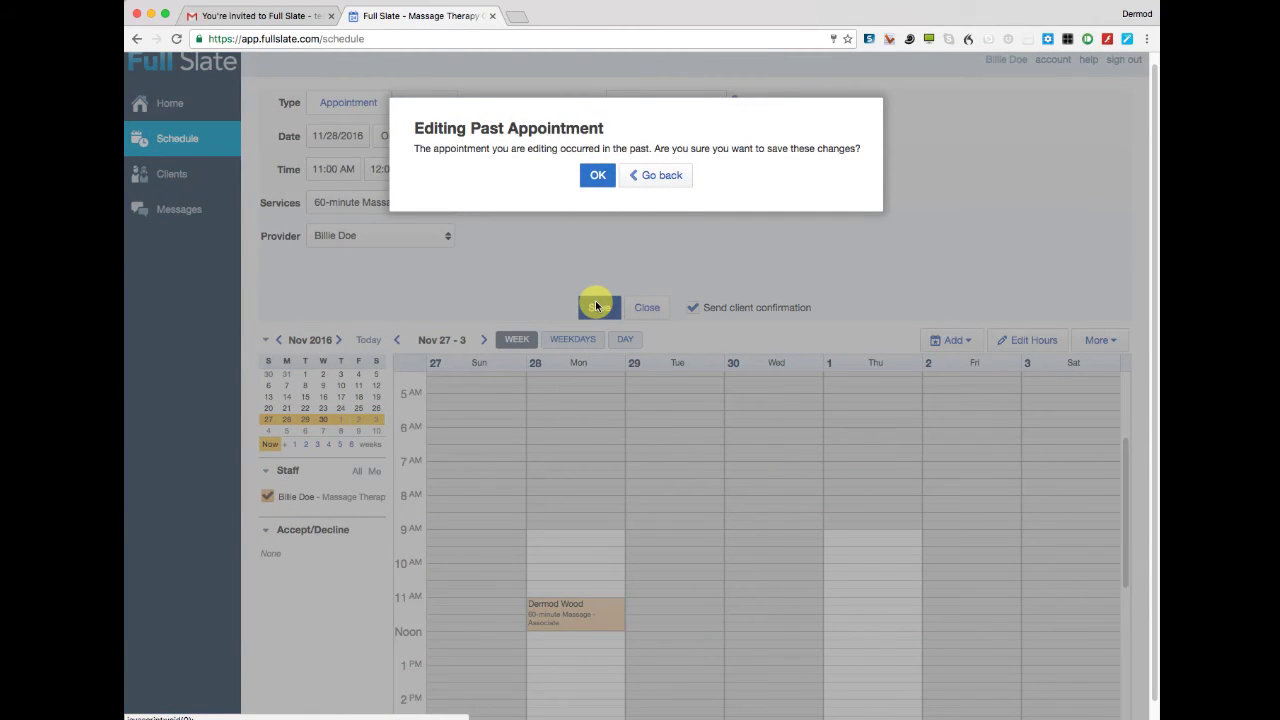
{"action": "left_click", "coordinate": [617, 177]}
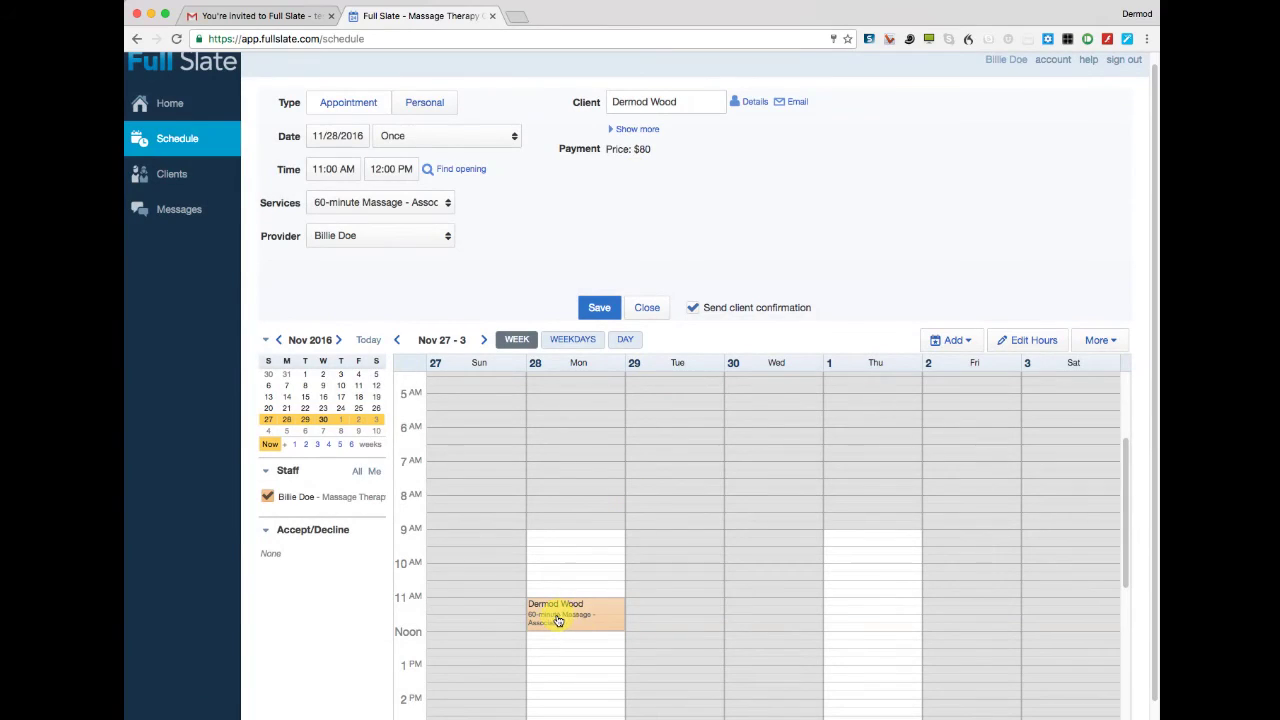
{"action": "left_click_drag", "start_coordinate": [560, 621], "coordinate": [853, 627]}
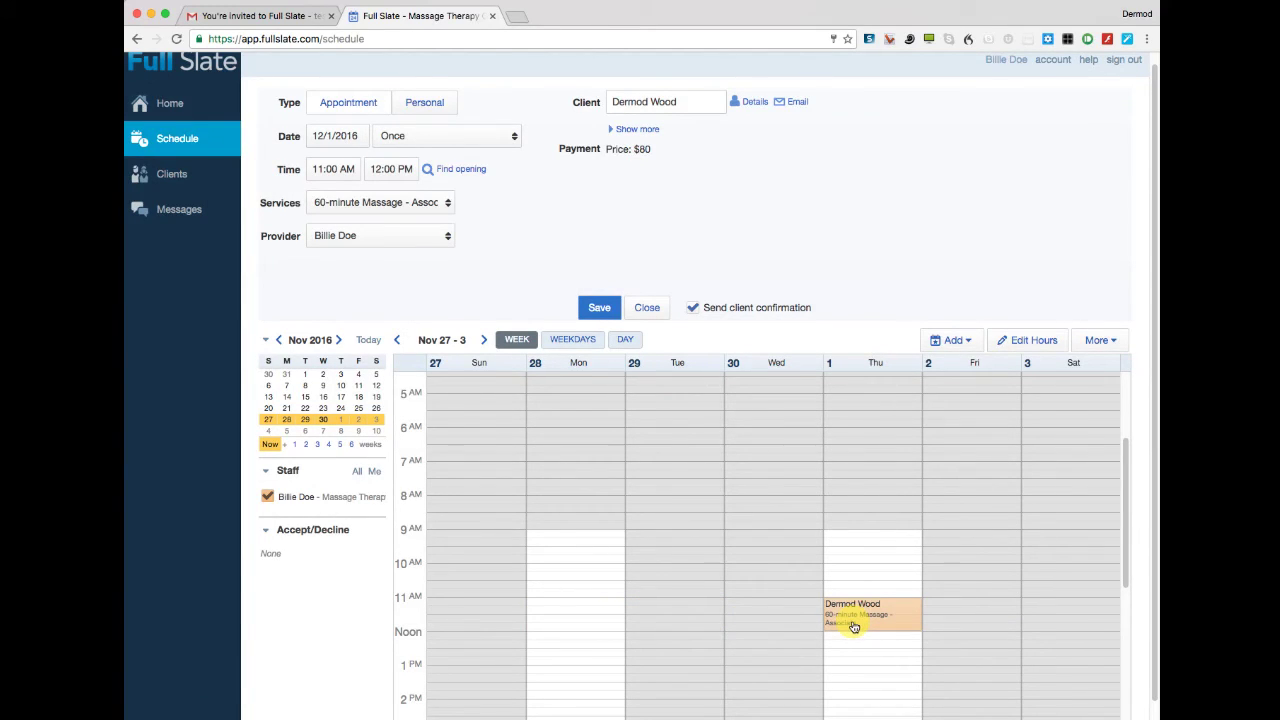
Send the client's confirmation email and book the Thursday Dec 1, 11 AM appointment.
{"action": "left_click", "coordinate": [599, 307]}
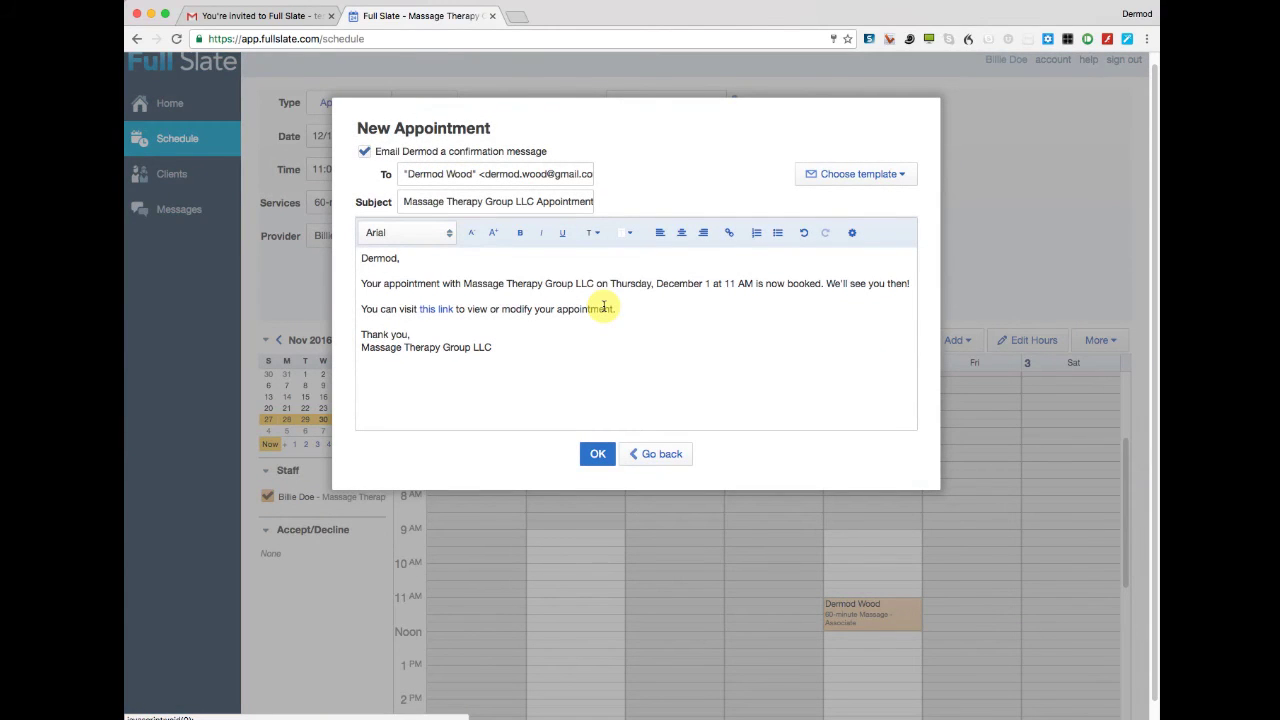
{"action": "left_click", "coordinate": [358, 256]}
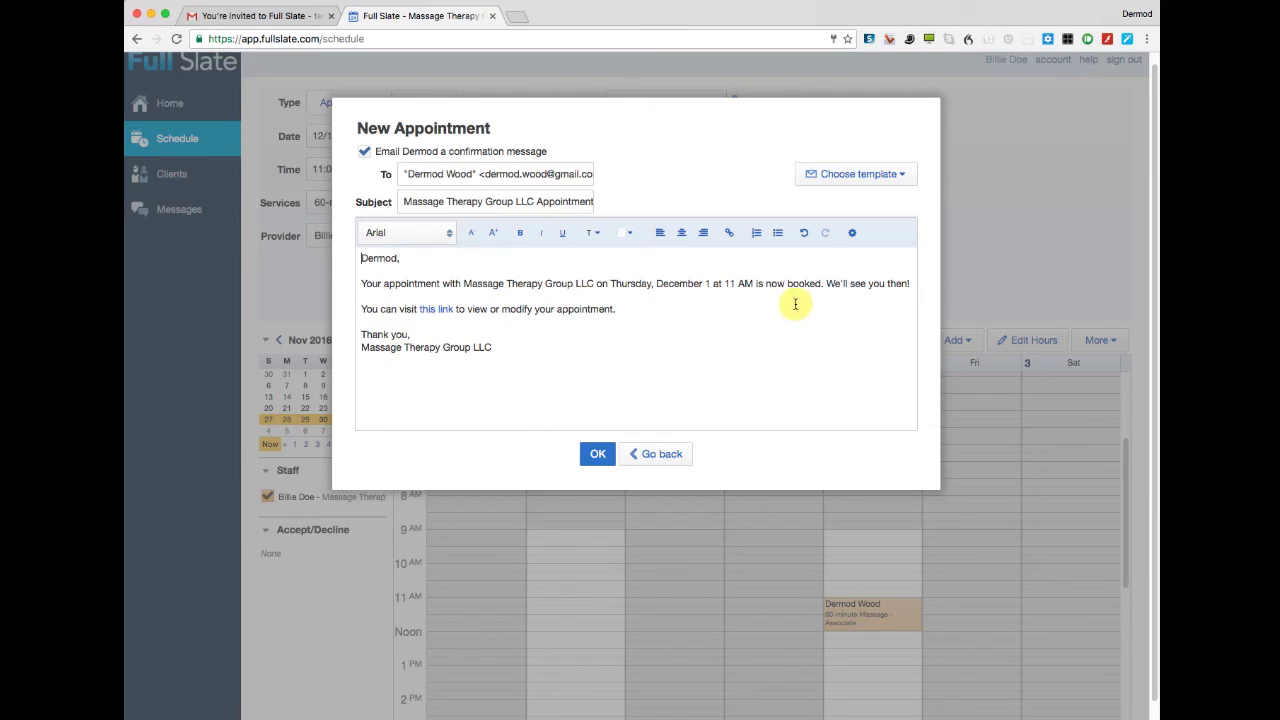
{"action": "left_click", "coordinate": [596, 455]}
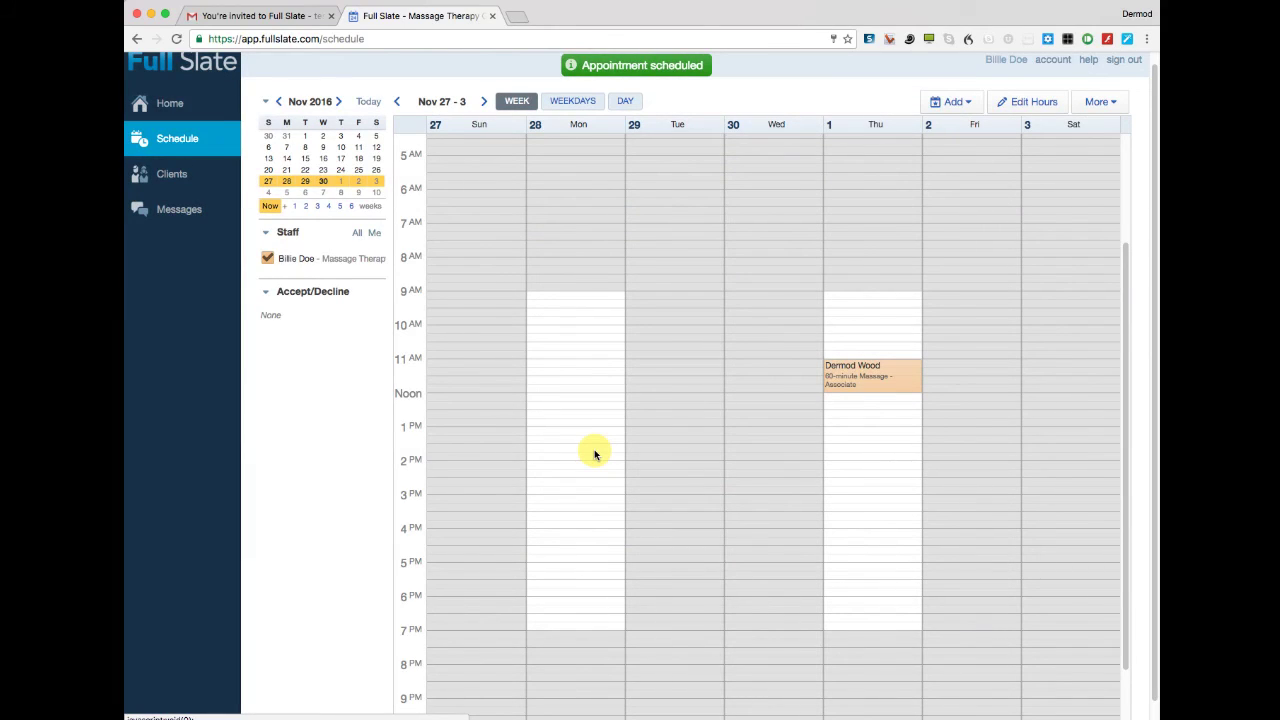
{"action": "scroll", "coordinate": [842, 350], "scroll_direction": "down", "scroll_amount": 1}
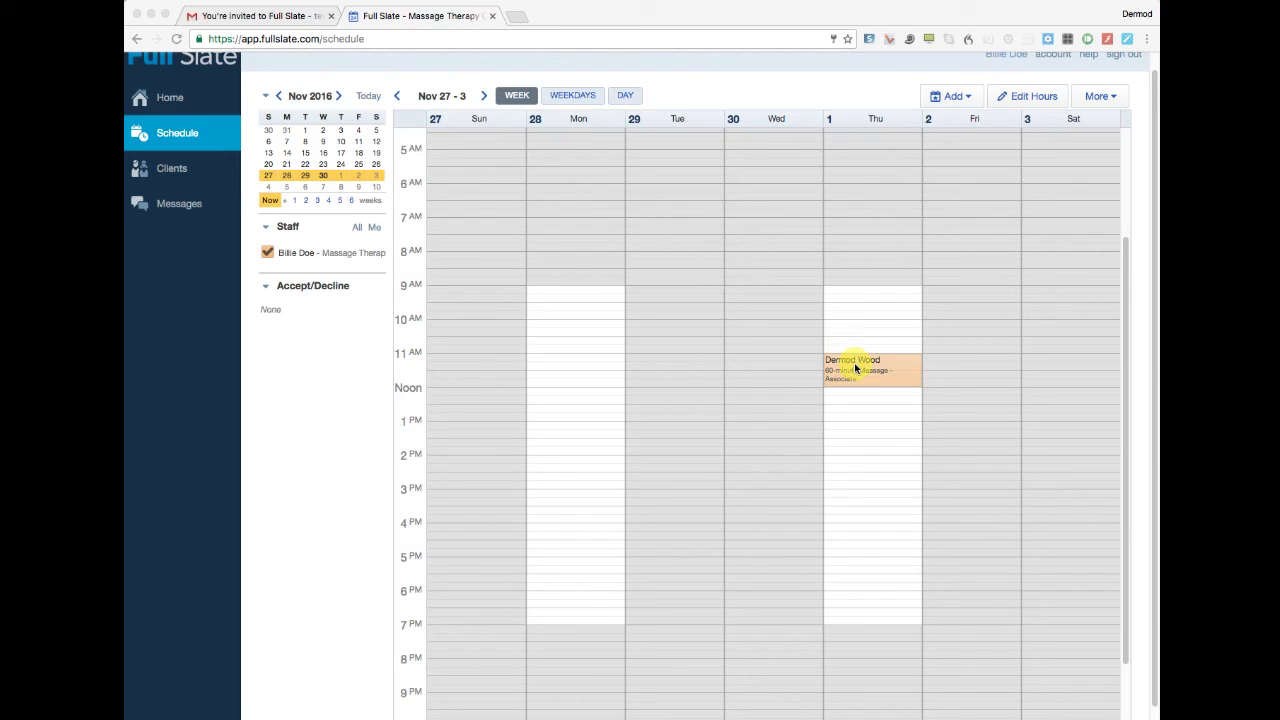
Draft a one-time Personal block on Thursday 12/1/2016, 12:15–1:15 PM.
{"action": "left_click", "coordinate": [953, 96]}
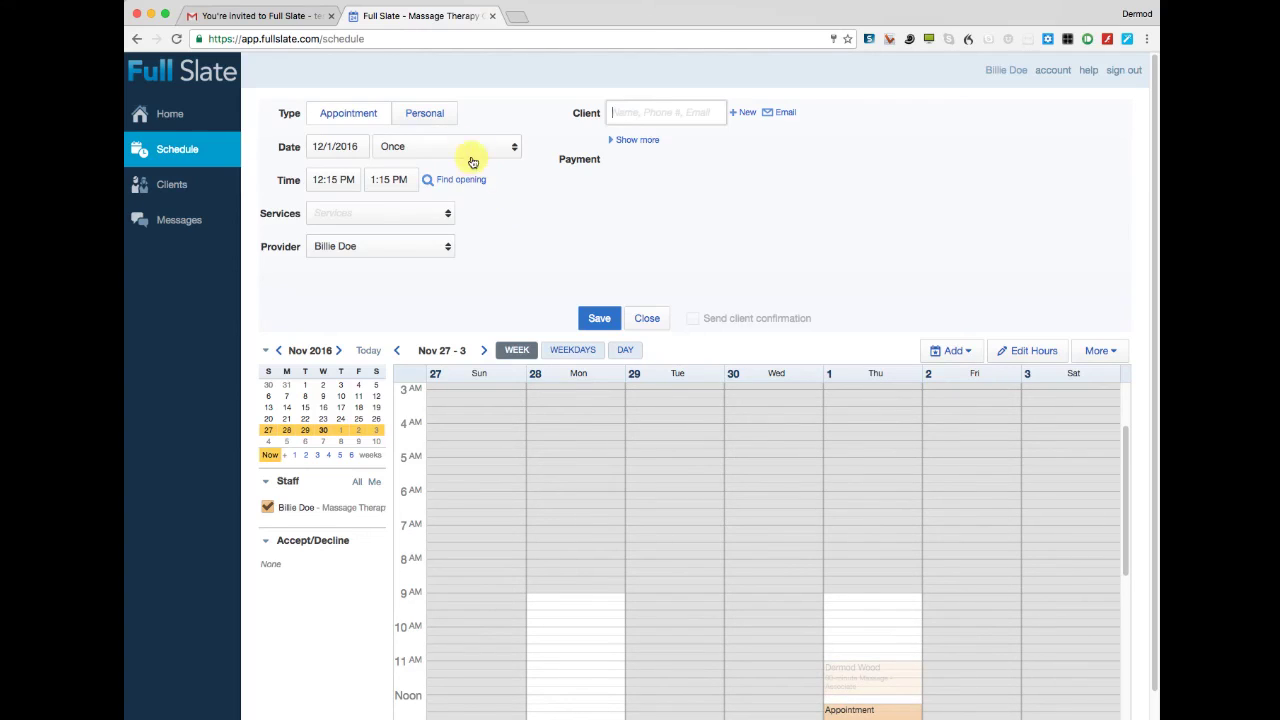
{"action": "left_click", "coordinate": [425, 113]}
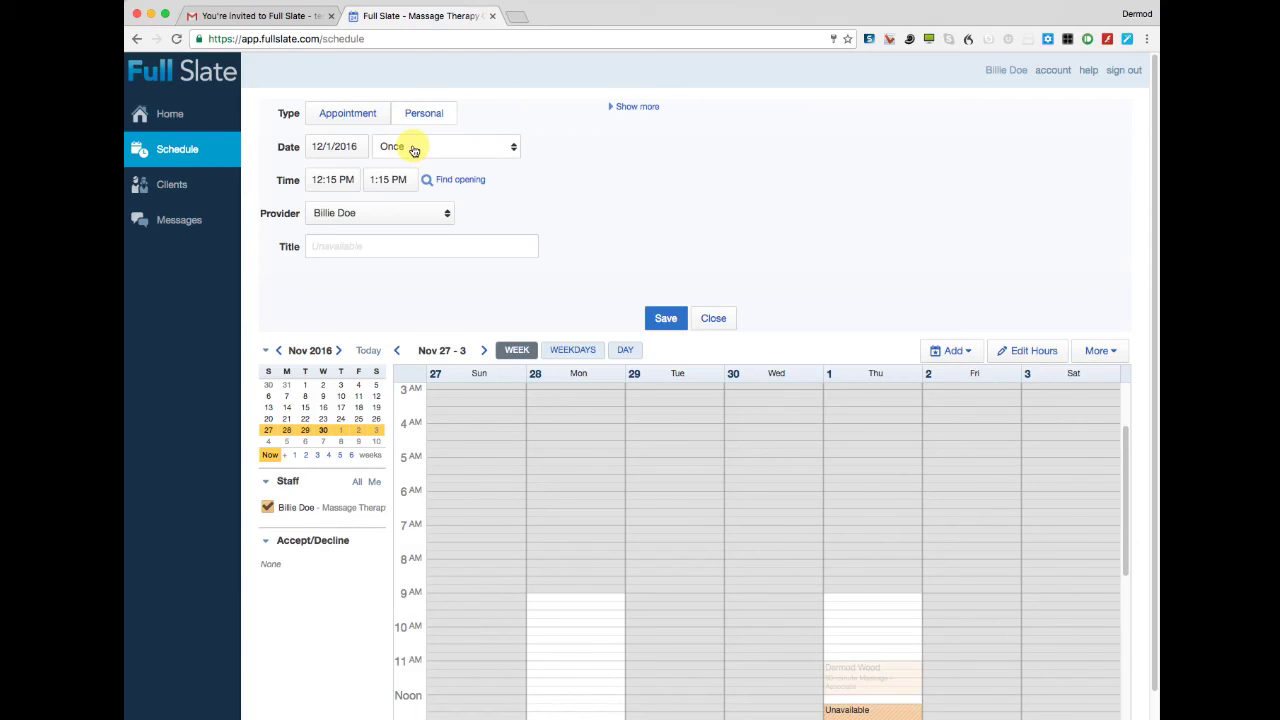
{"action": "left_click", "coordinate": [503, 150]}
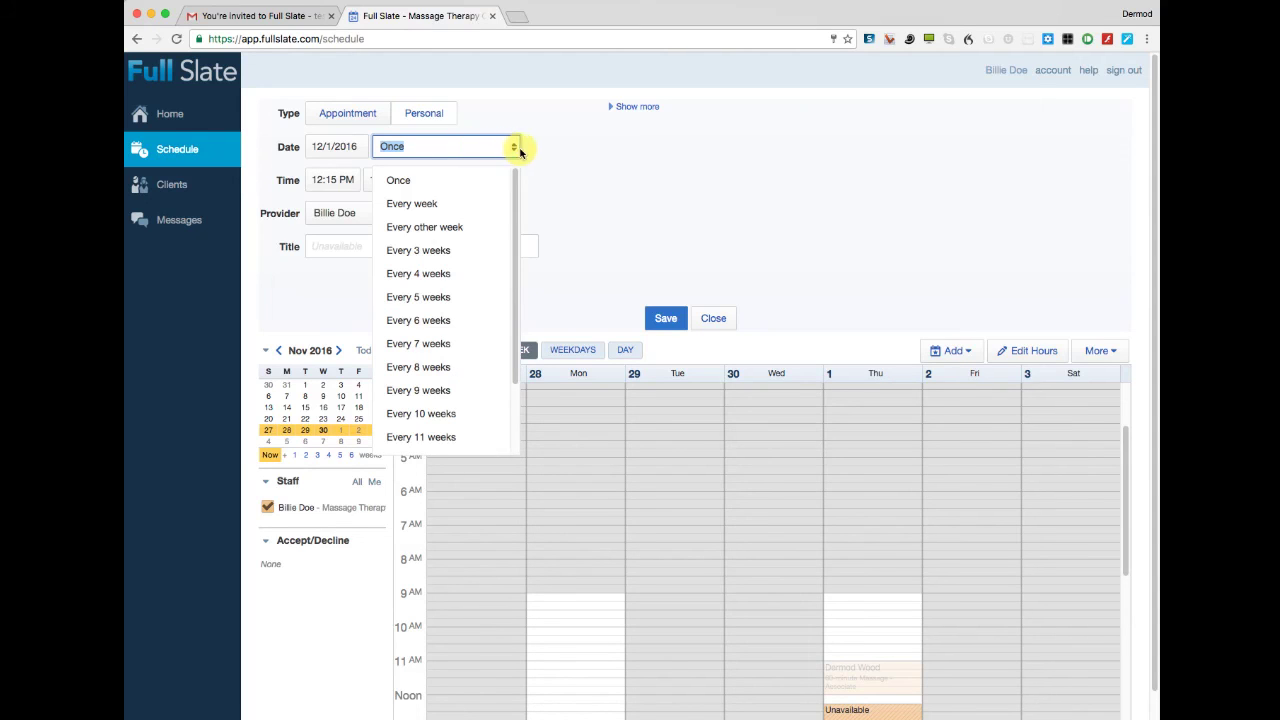
{"action": "left_click", "coordinate": [543, 150]}
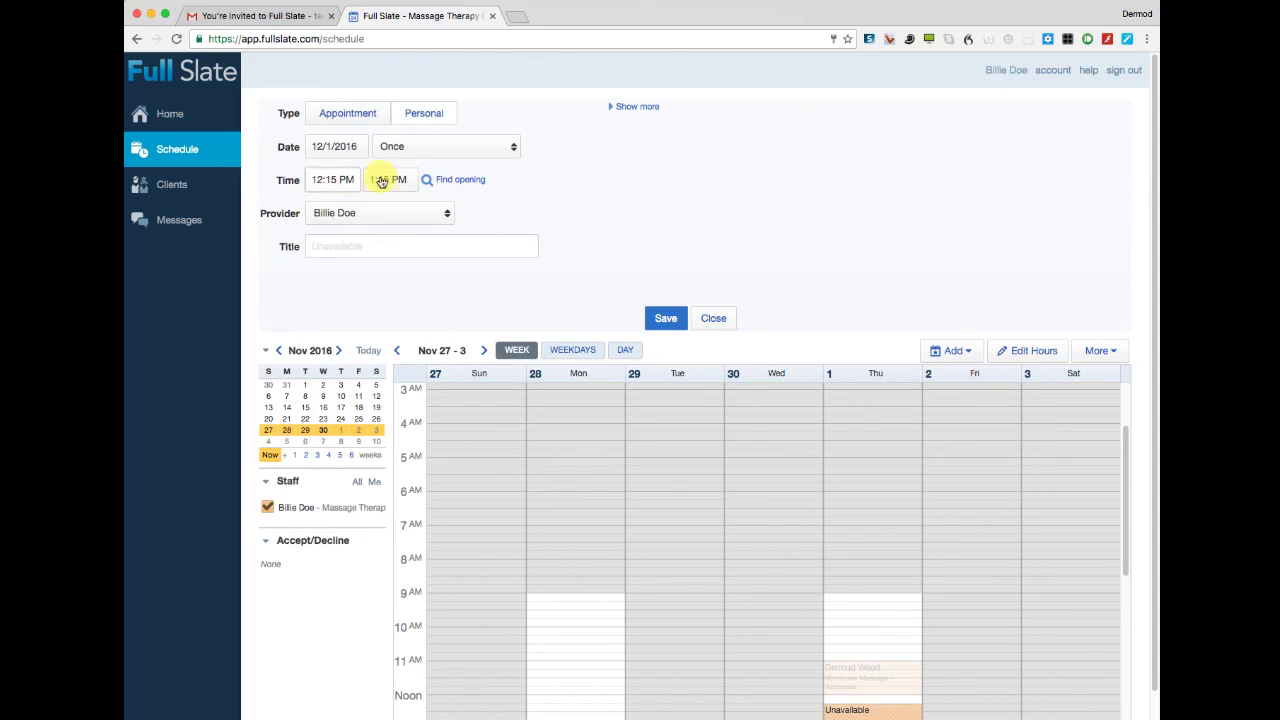
{"action": "scroll", "coordinate": [965, 397], "scroll_direction": "down", "scroll_amount": 5}
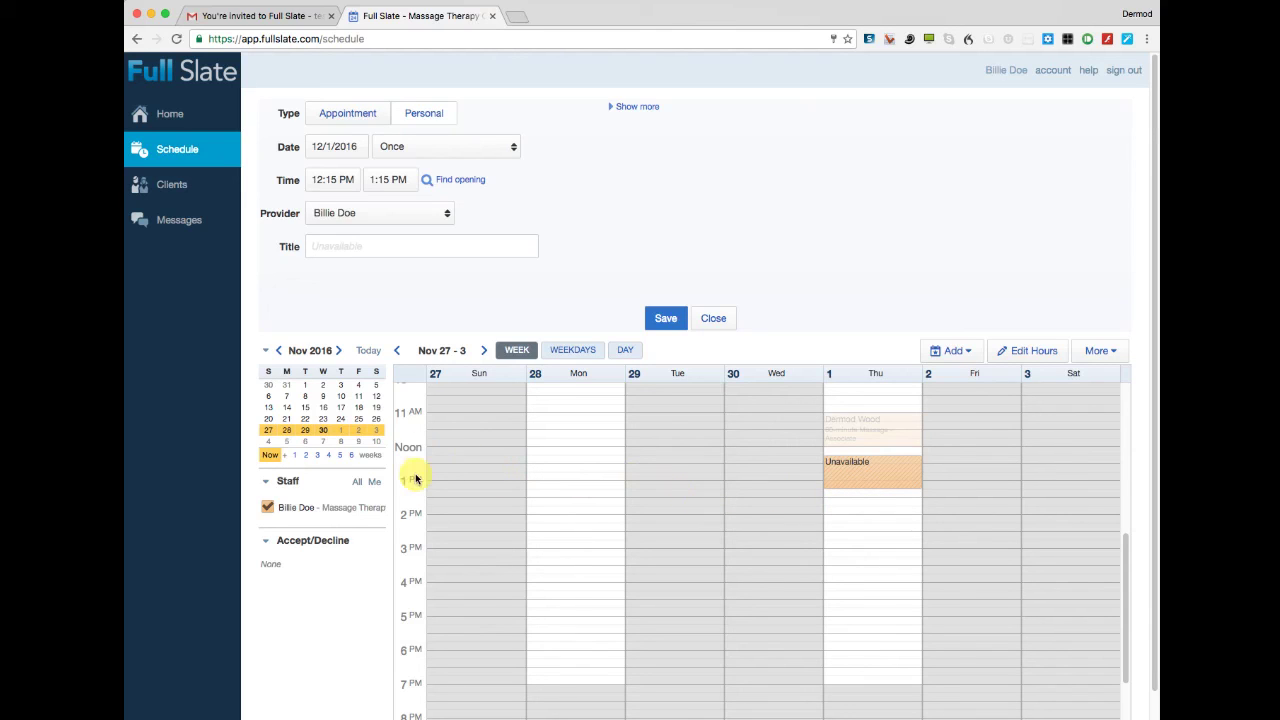
Change the Thursday personal block's times to start 1:30 PM and end 7:30 PM.
{"action": "left_click", "coordinate": [341, 180]}
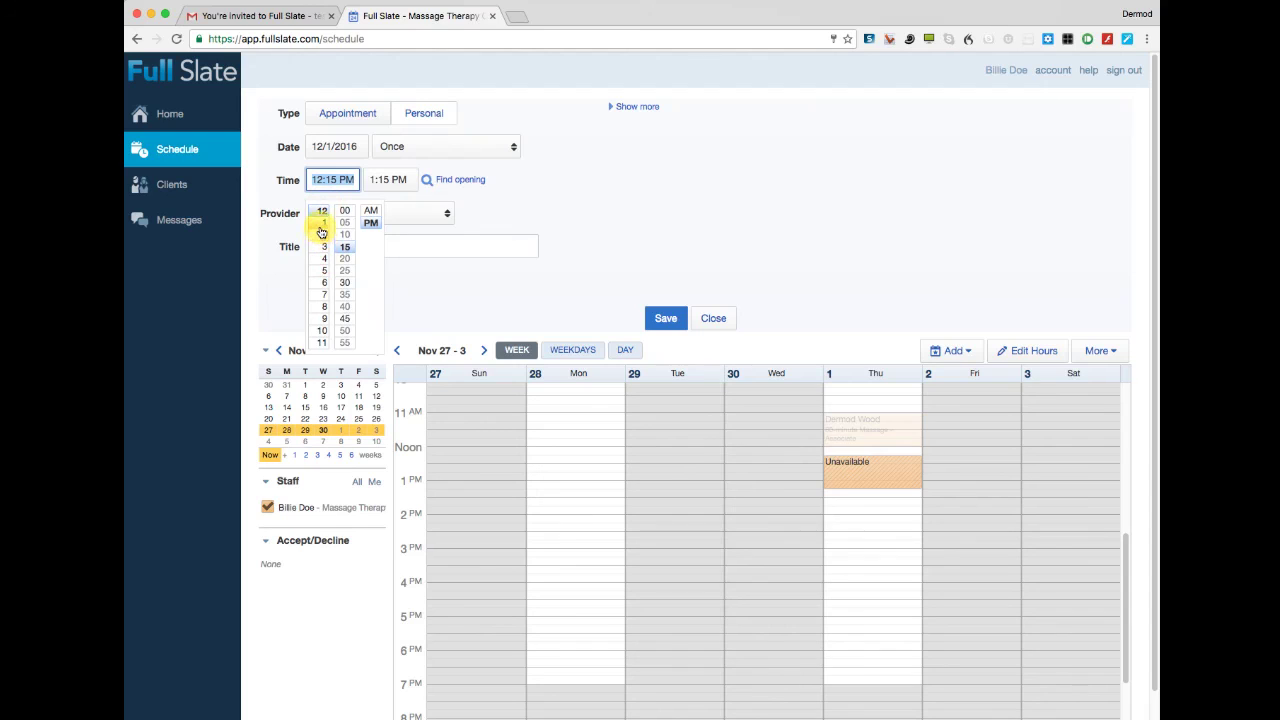
{"action": "left_click", "coordinate": [320, 225]}
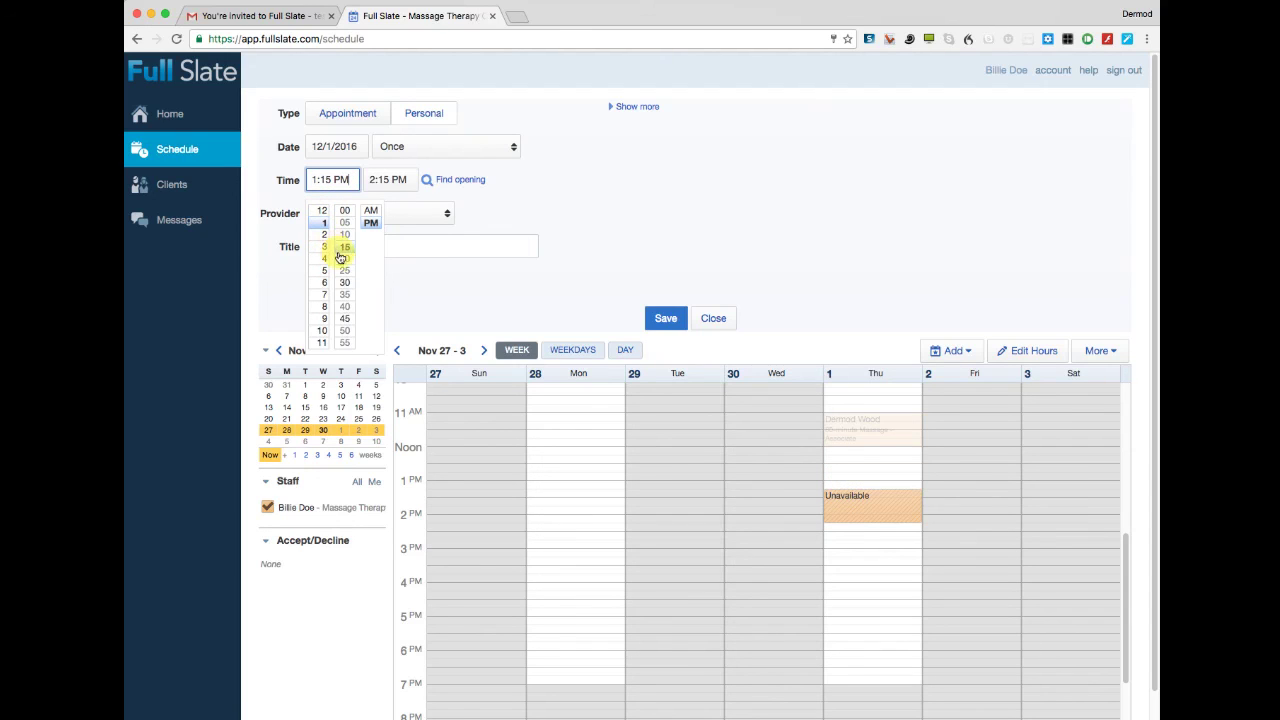
{"action": "left_click", "coordinate": [345, 283]}
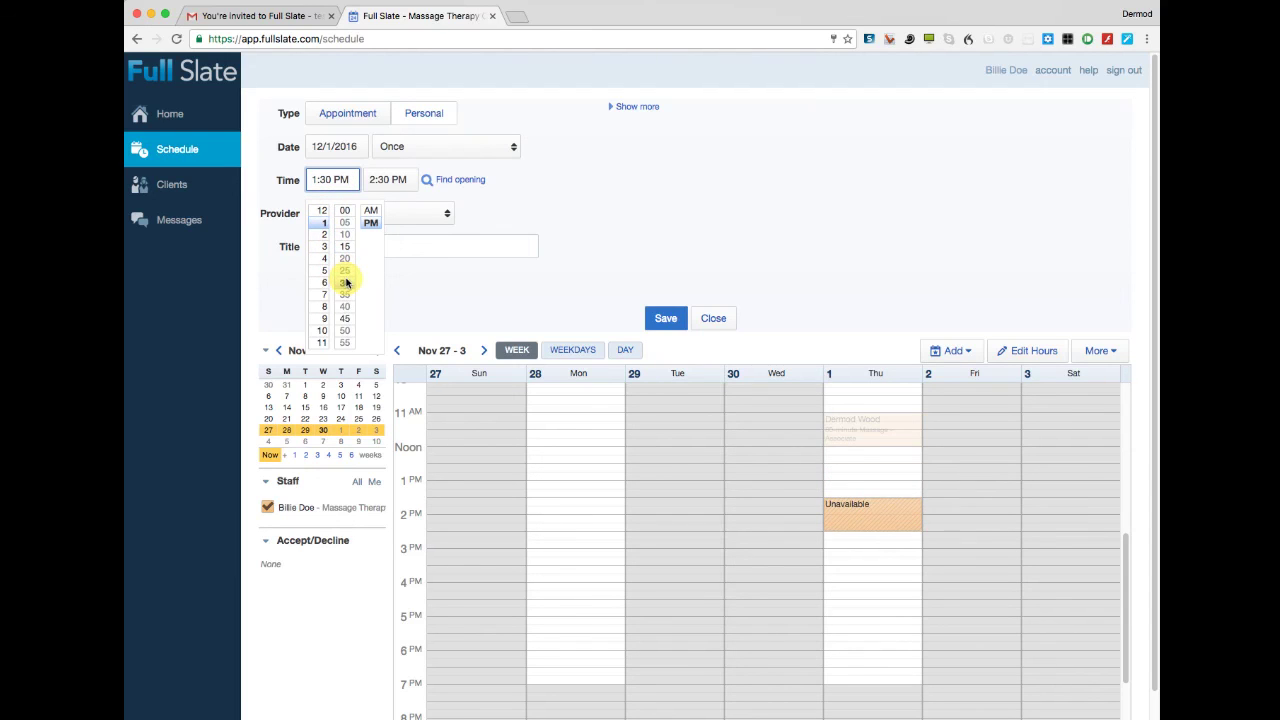
{"action": "left_click", "coordinate": [412, 179]}
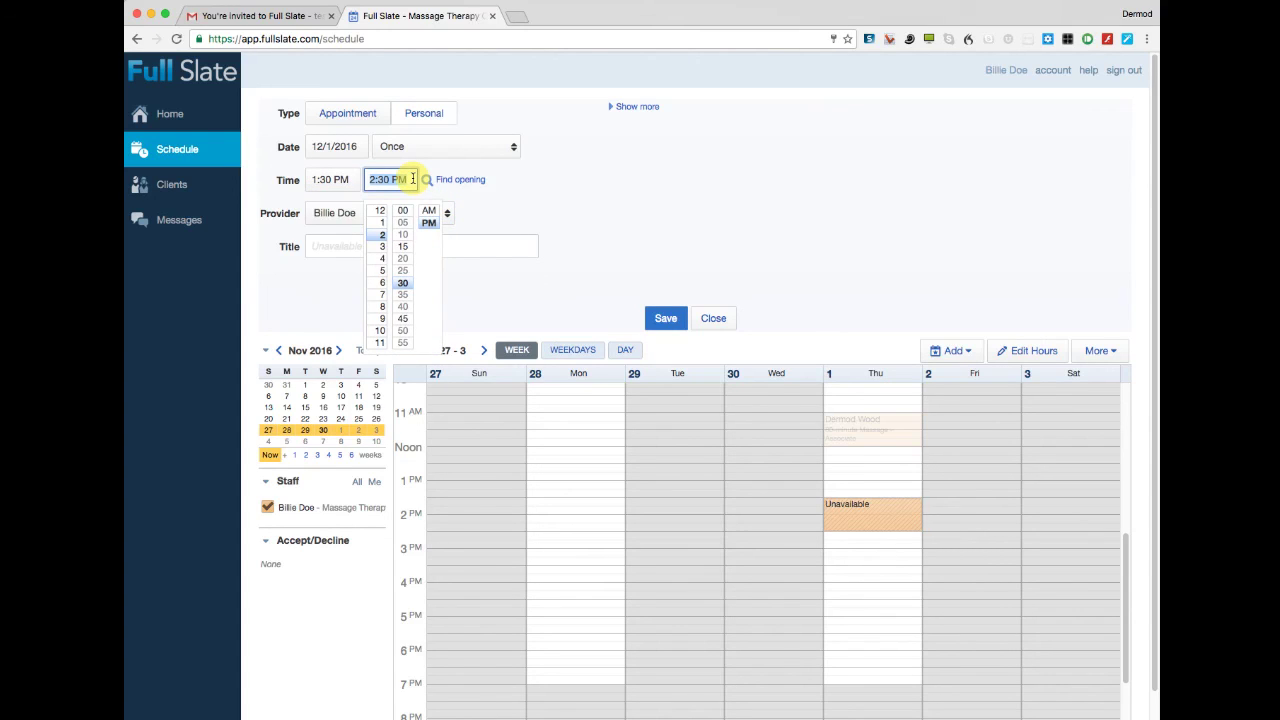
{"action": "left_click", "coordinate": [381, 295]}
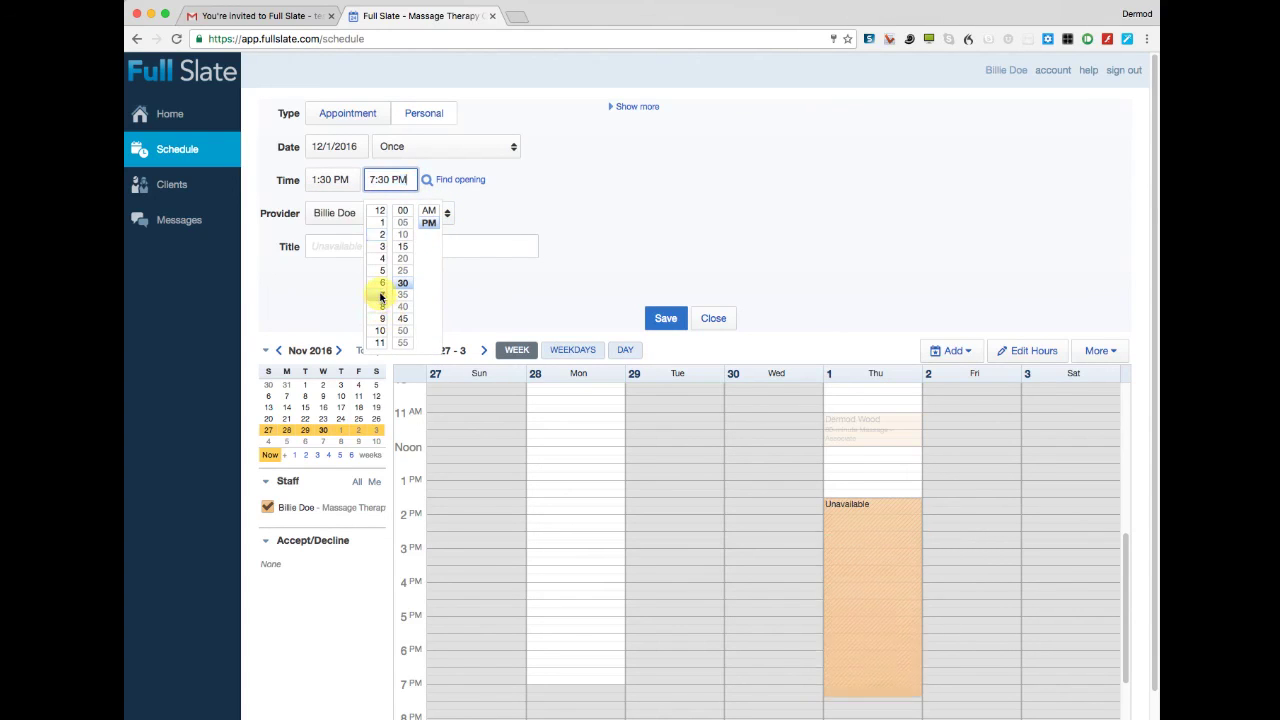
{"action": "scroll", "coordinate": [864, 306], "scroll_direction": "down", "scroll_amount": 1}
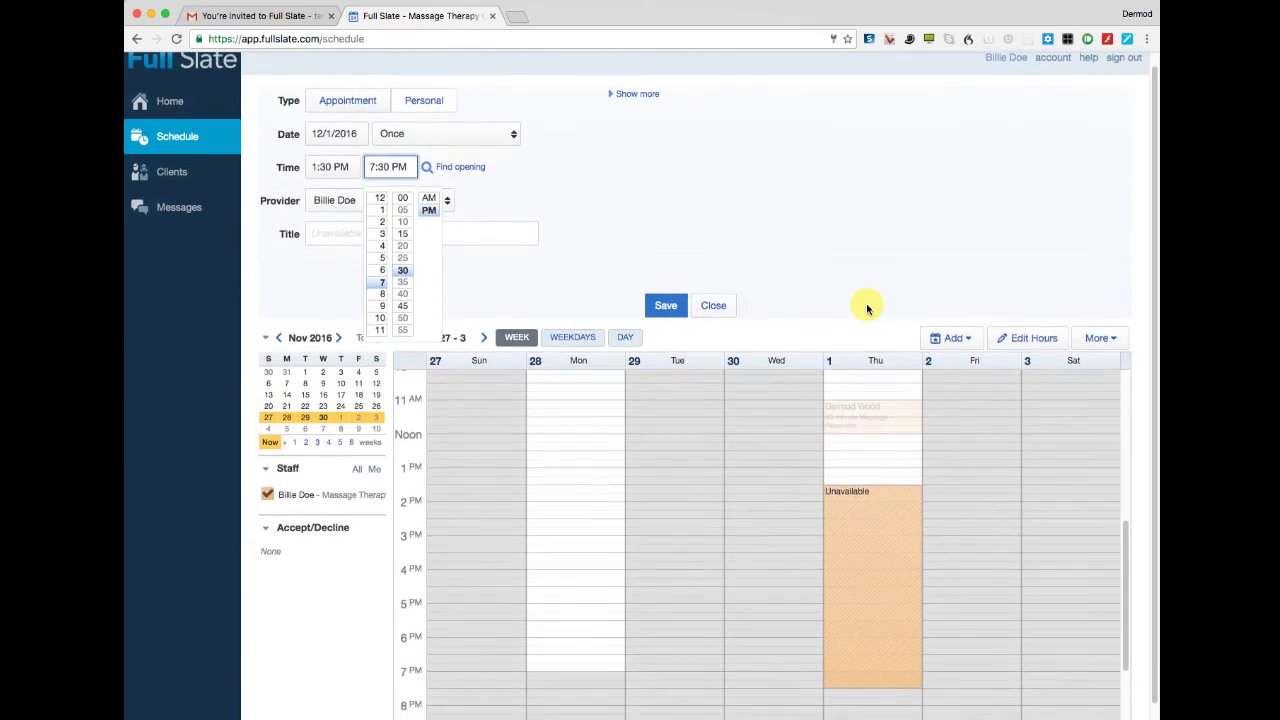
{"action": "scroll", "coordinate": [867, 309], "scroll_direction": "up", "scroll_amount": 1}
{"action": "left_click", "coordinate": [717, 254]}
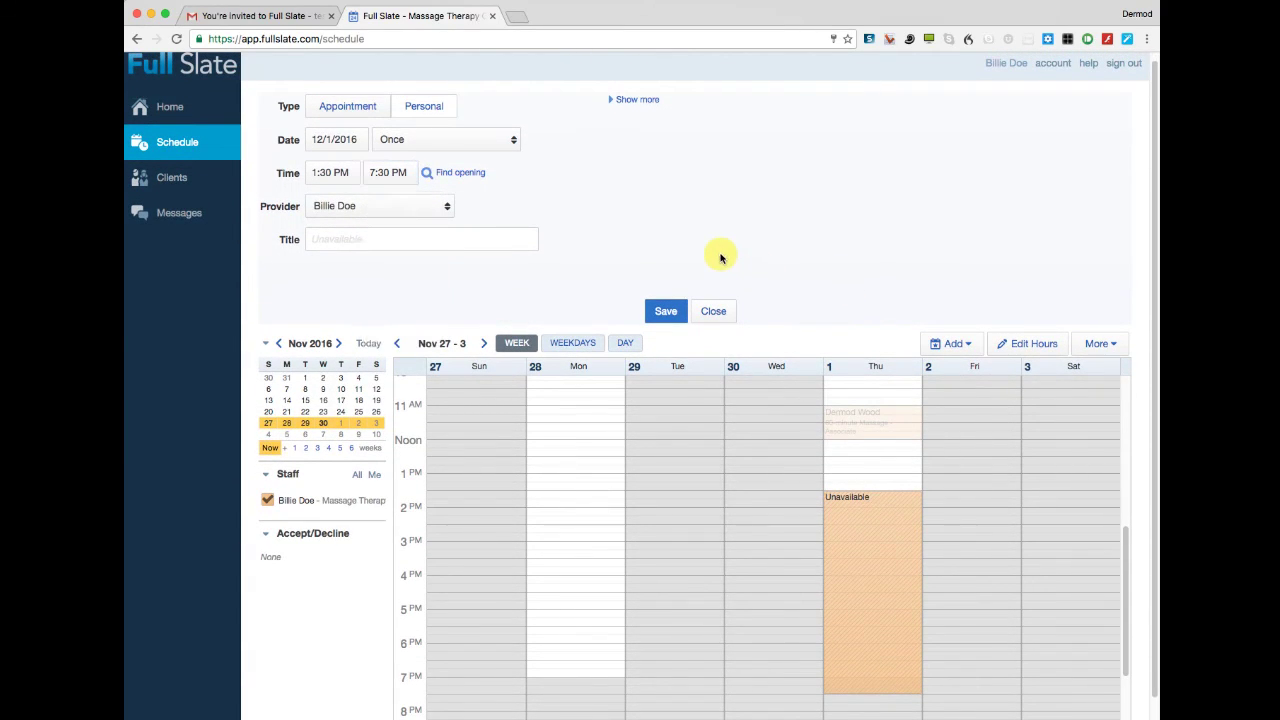
{"action": "scroll", "coordinate": [663, 229], "scroll_direction": "down", "scroll_amount": 2}
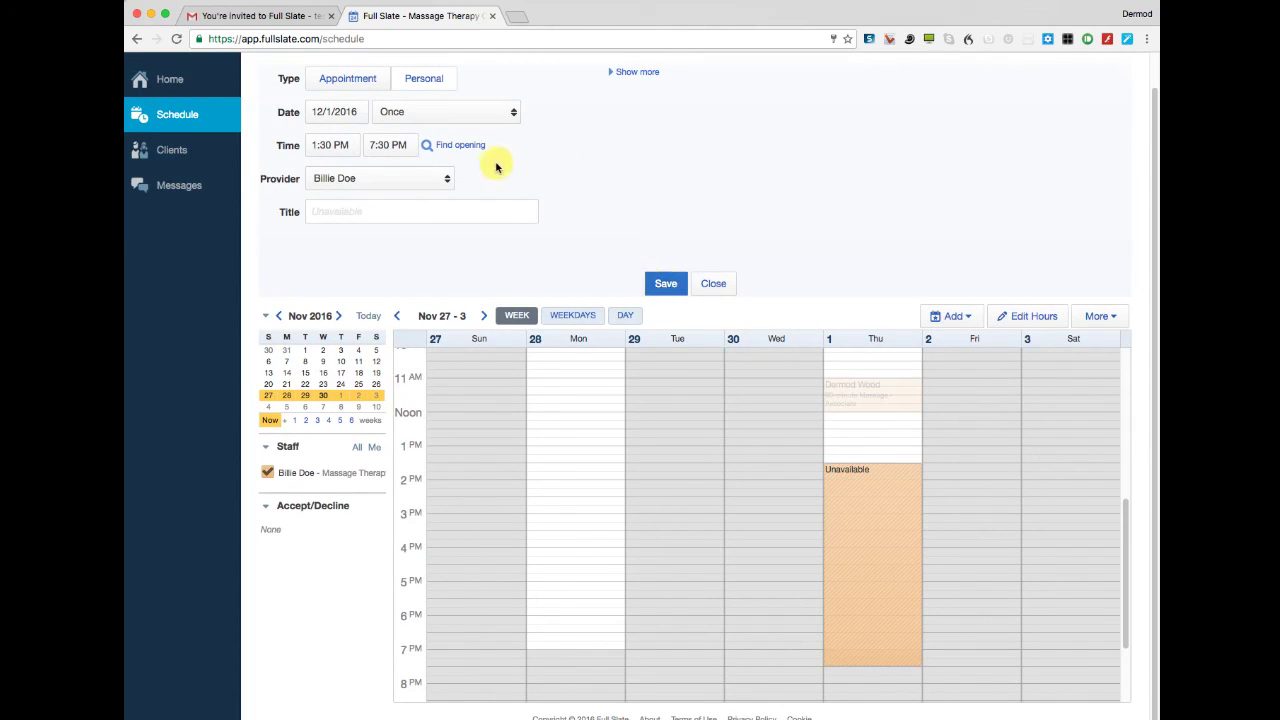
Add the note 'Off fisdhing' to the Thursday Unavailable block and save it.
{"action": "left_click", "coordinate": [631, 73]}
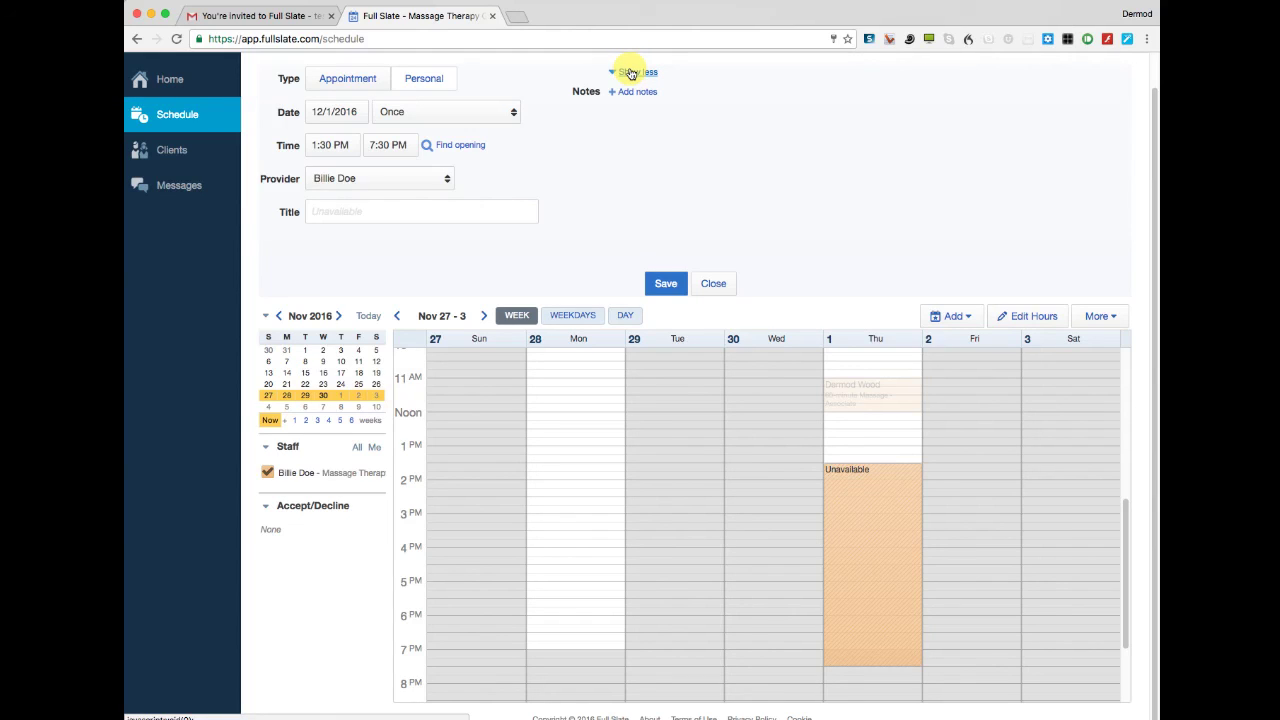
{"action": "left_click", "coordinate": [634, 91]}
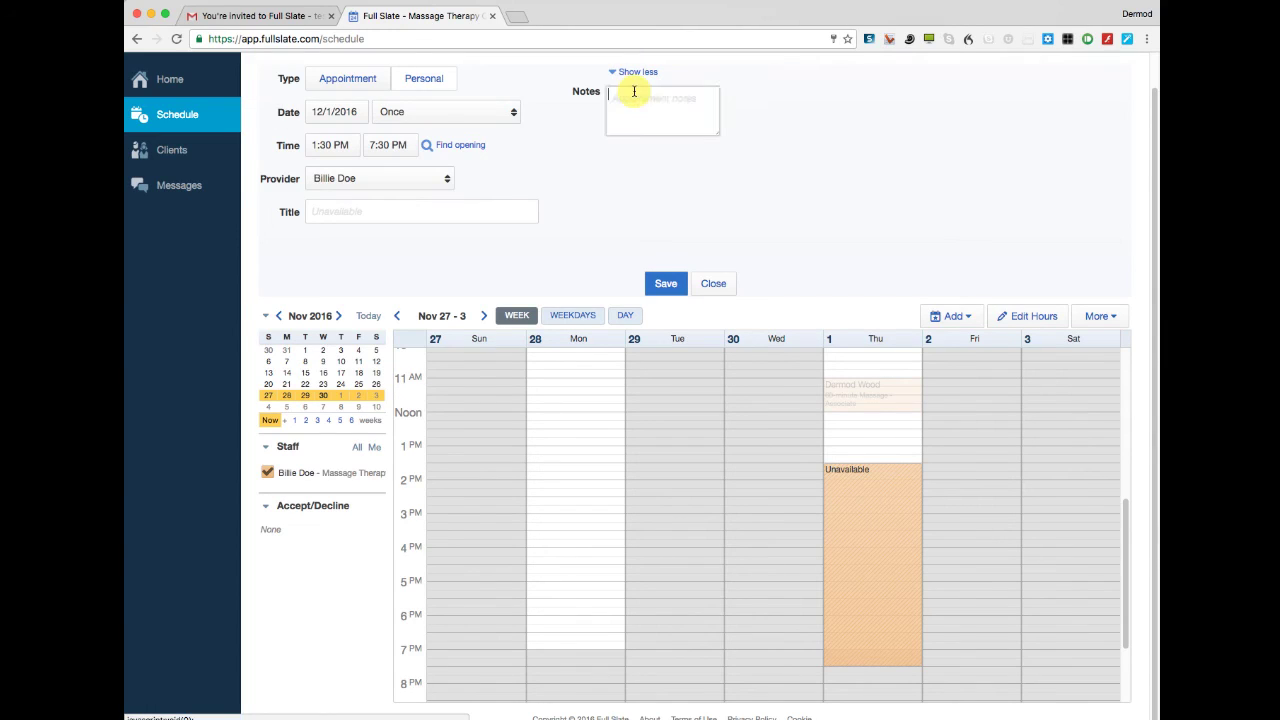
{"action": "type", "text": "Off fisdk"}
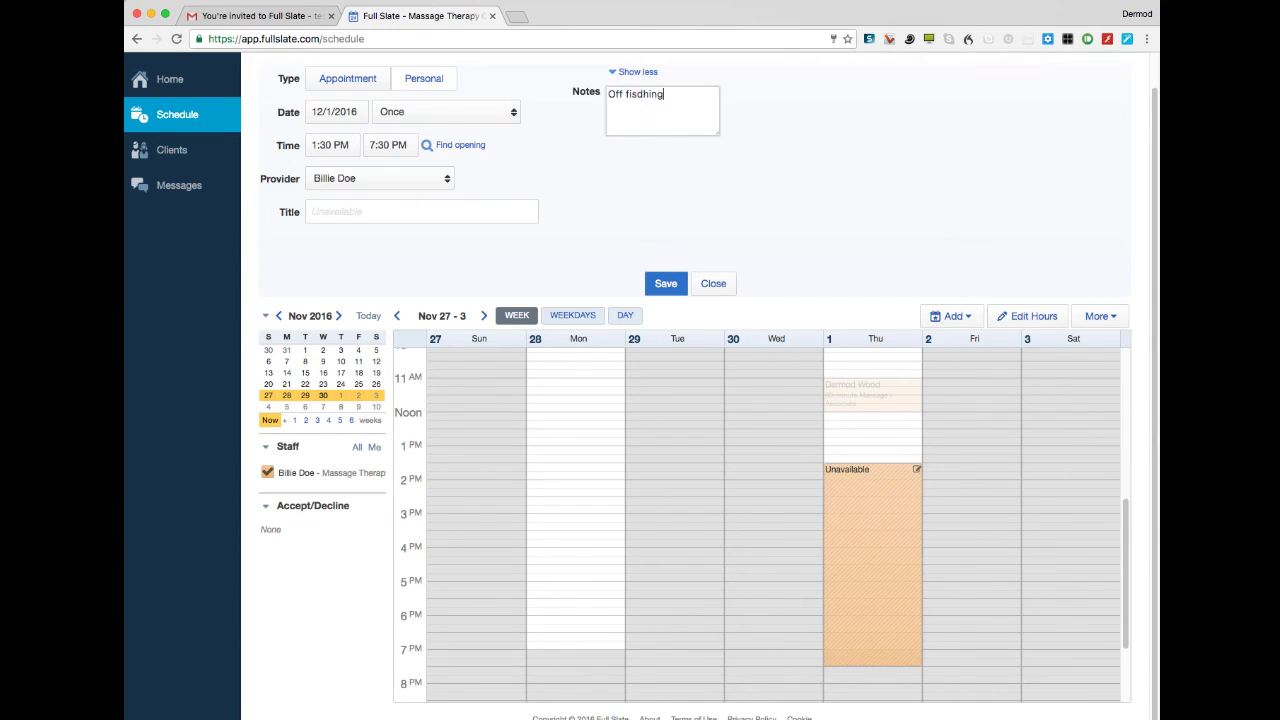
{"action": "left_click", "coordinate": [665, 285]}
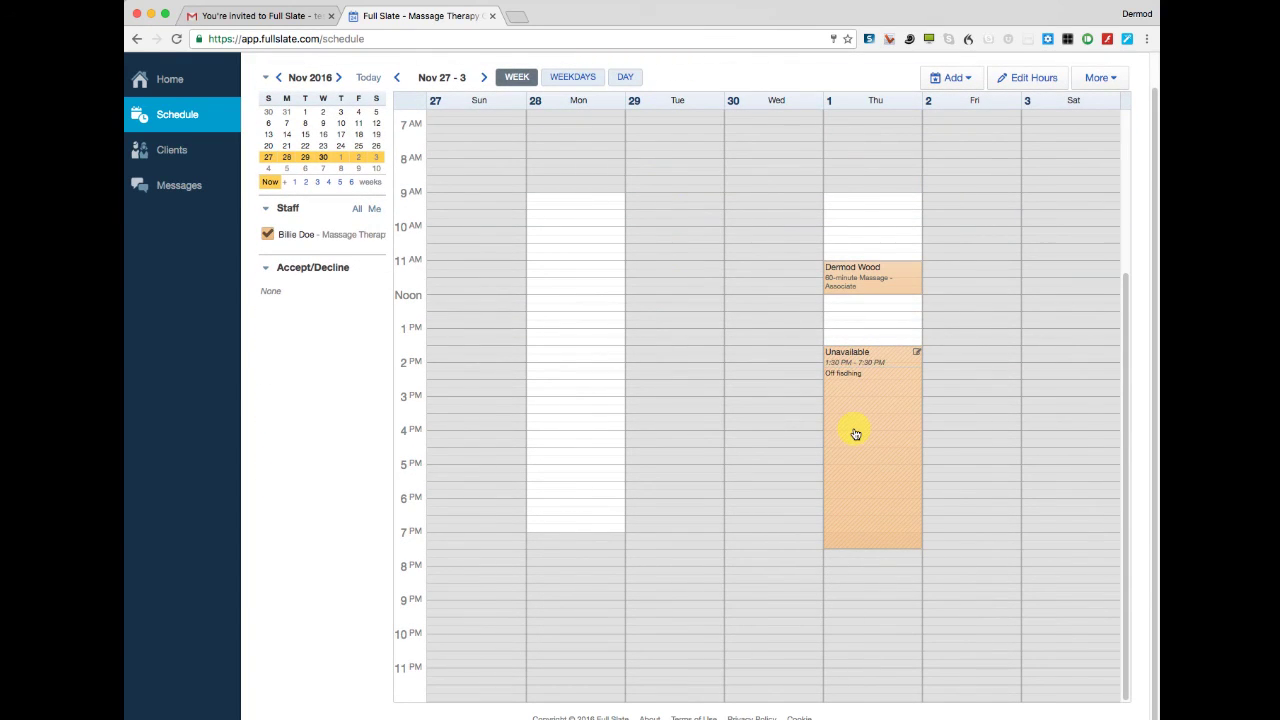
Review Thursday's massage and Unavailable block on the Home dashboard, then sign out.
{"action": "left_click", "coordinate": [170, 79]}
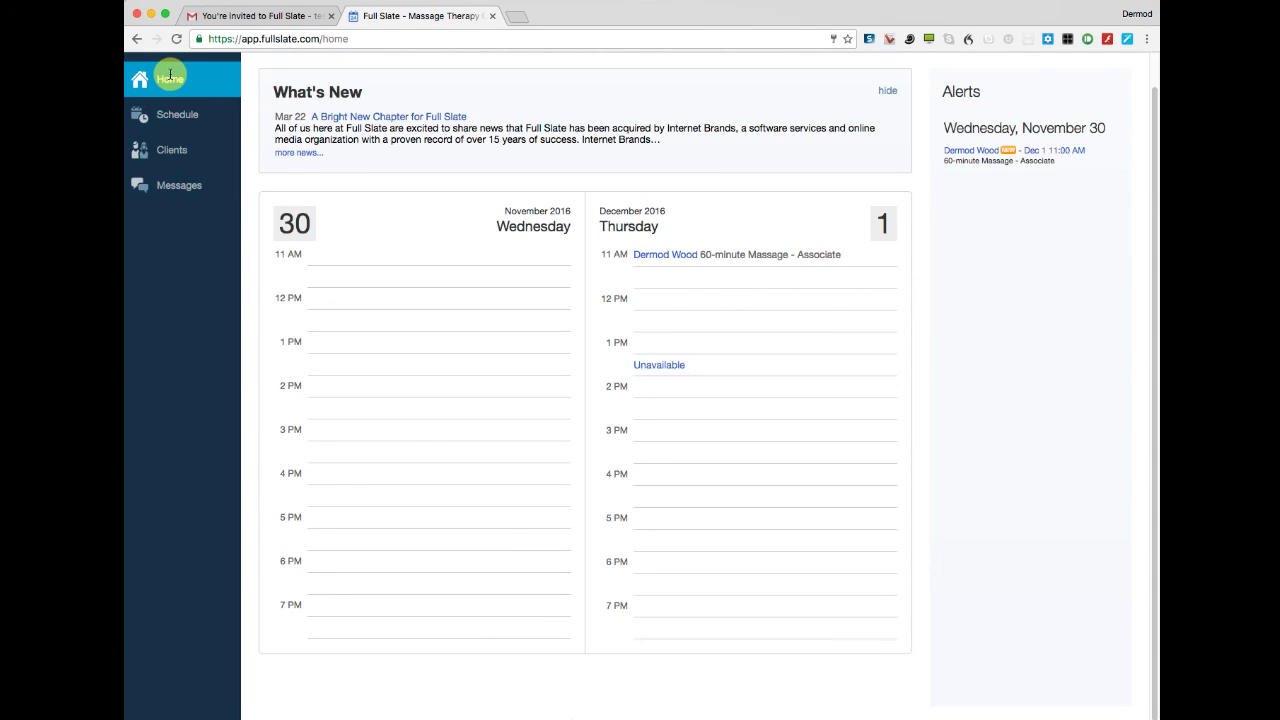
{"action": "right_click", "coordinate": [955, 257]}
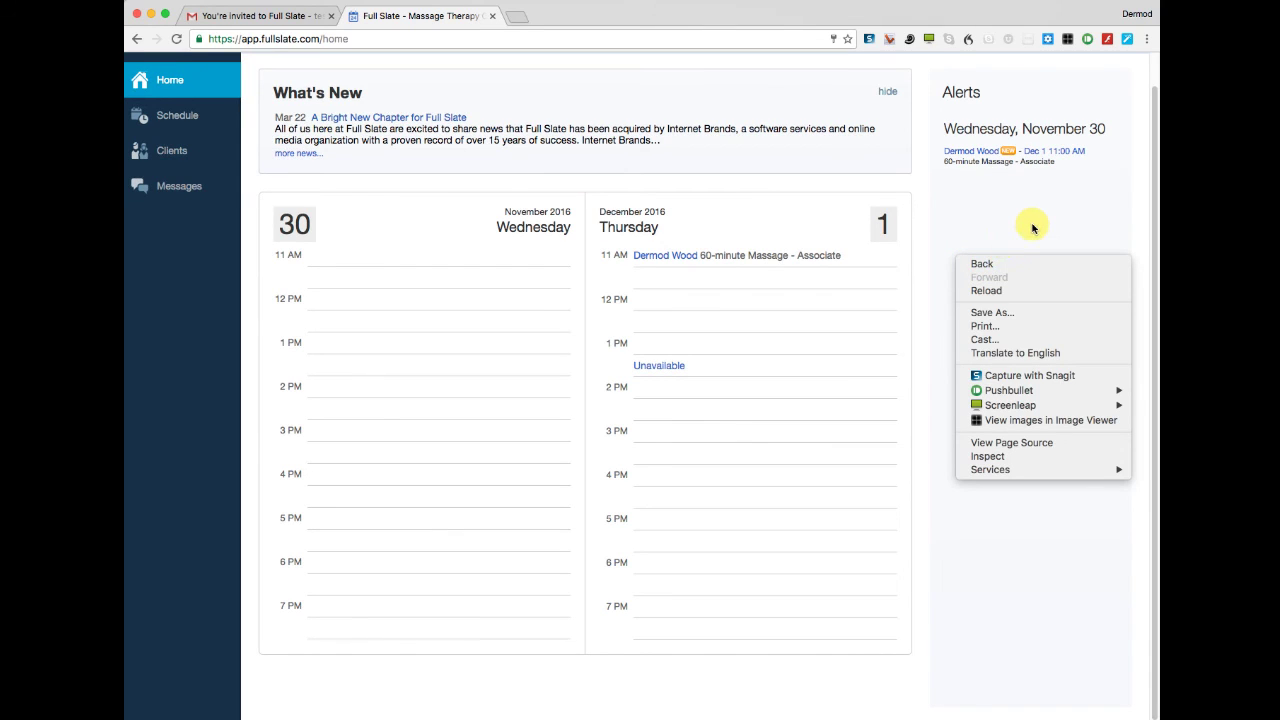
{"action": "scroll", "coordinate": [1120, 80], "scroll_direction": "up", "scroll_amount": 2}
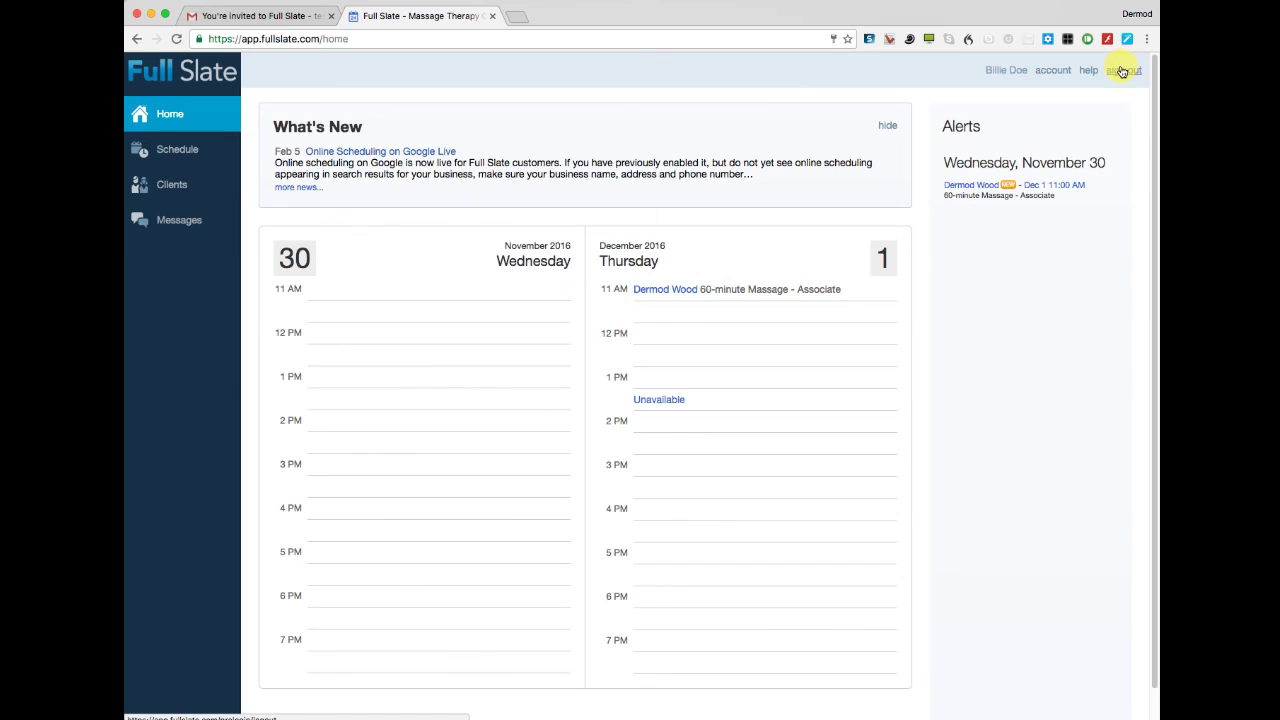
{"action": "left_click", "coordinate": [1122, 72]}
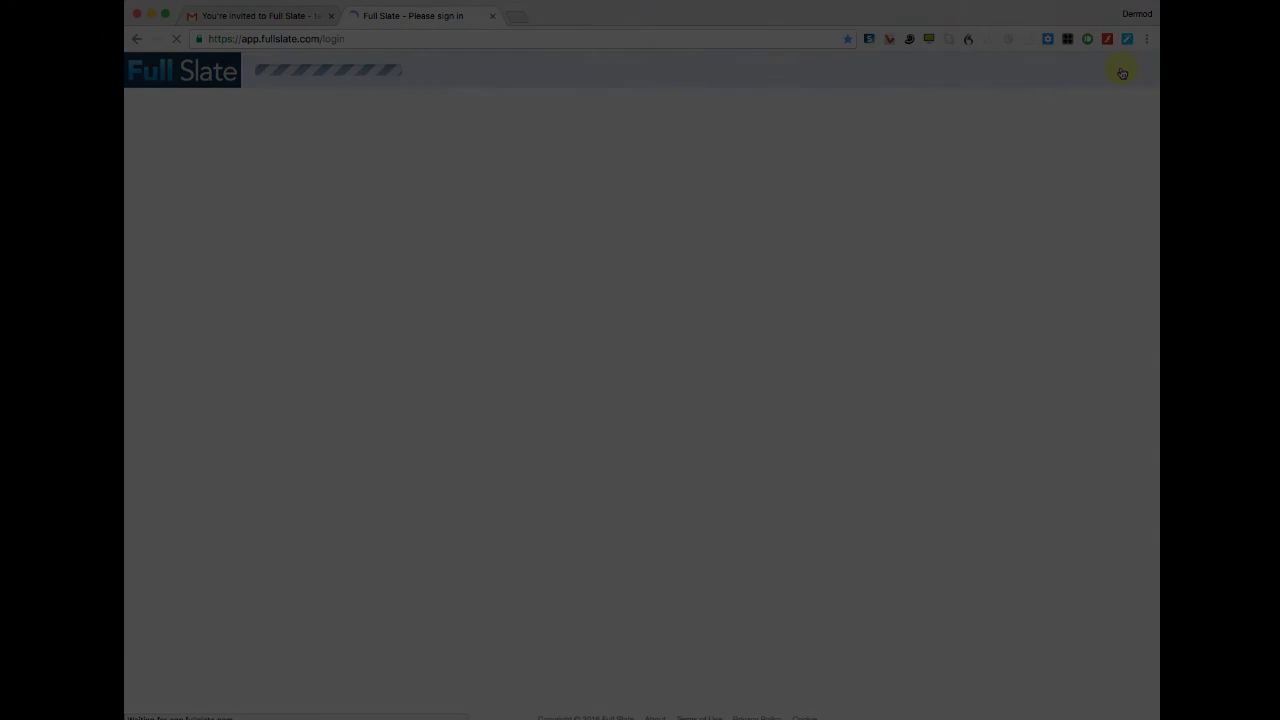